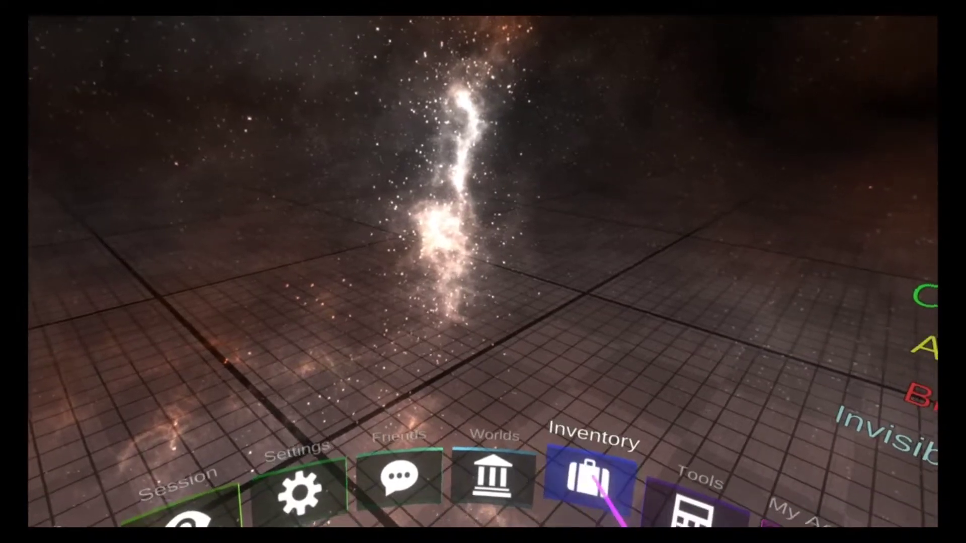
Open the inventory's Essential Tools folder and bring a tool from it into the world
{"action": "left_click", "coordinate": [593, 478]}
{"action": "left_click", "coordinate": [532, 217]}
{"action": "left_click", "coordinate": [471, 119]}
{"action": "left_click", "coordinate": [446, 154]}
{"action": "left_click", "coordinate": [508, 155]}
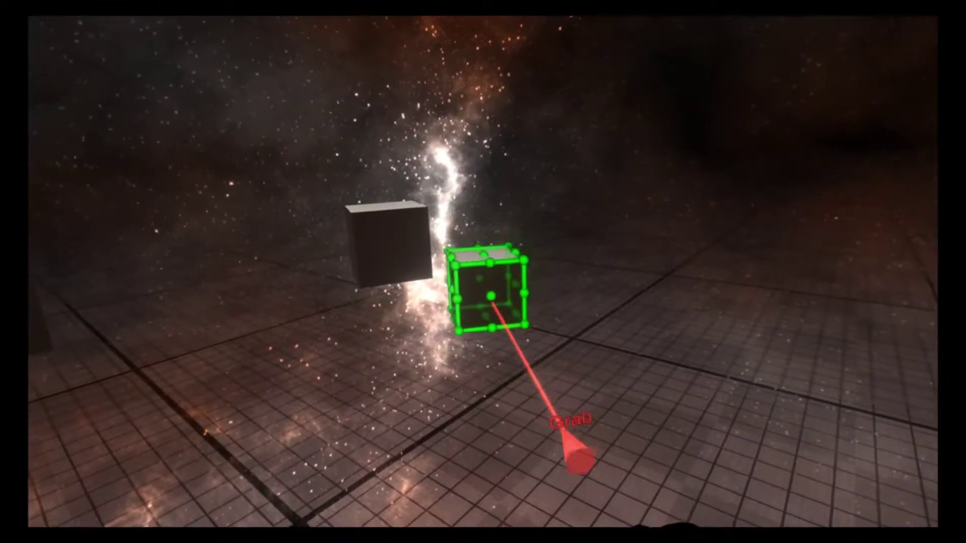
Open the inspector on a floating box and examine its component list through ValueCopy<float3> and Grabbable
{"action": "left_click_drag", "start_coordinate": [458, 151], "coordinate": [586, 79]}
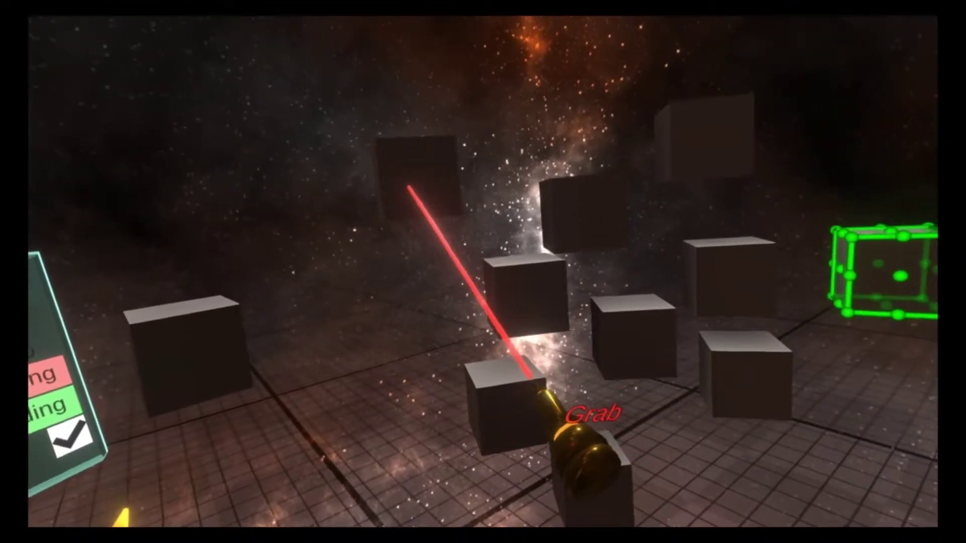
{"action": "left_click", "coordinate": [413, 173]}
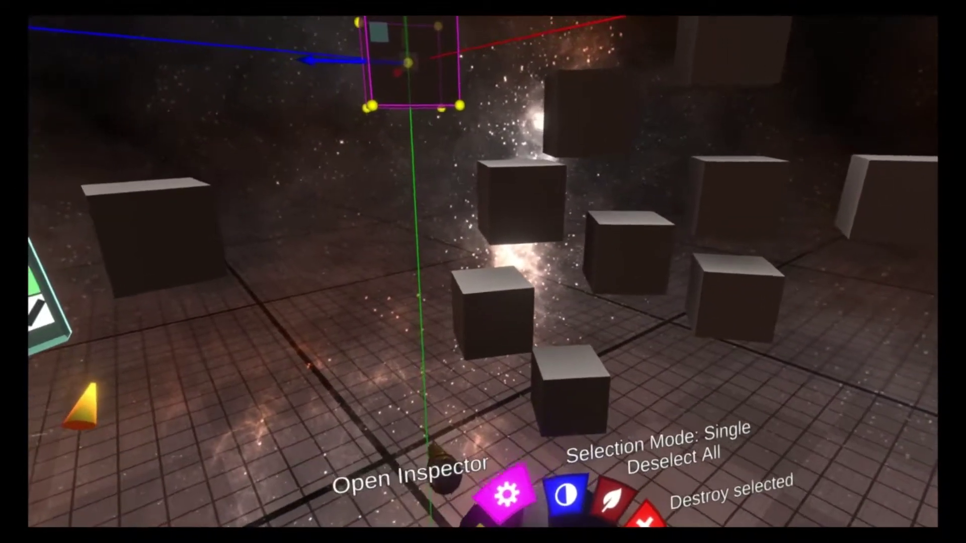
{"action": "left_click", "coordinate": [520, 481]}
{"action": "scroll", "coordinate": [569, 261], "scroll_direction": "down", "scroll_amount": 3}
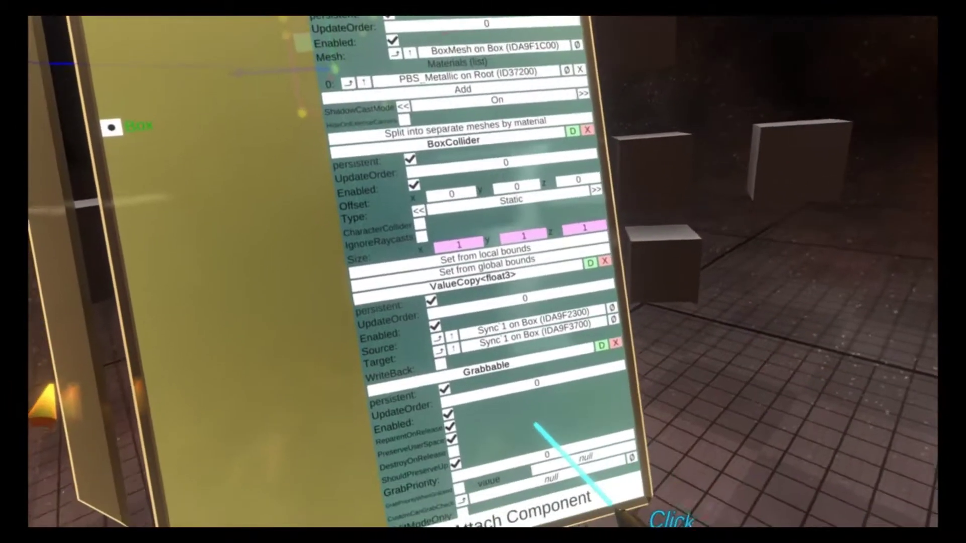
{"action": "left_click_drag", "start_coordinate": [534, 423], "coordinate": [526, 35]}
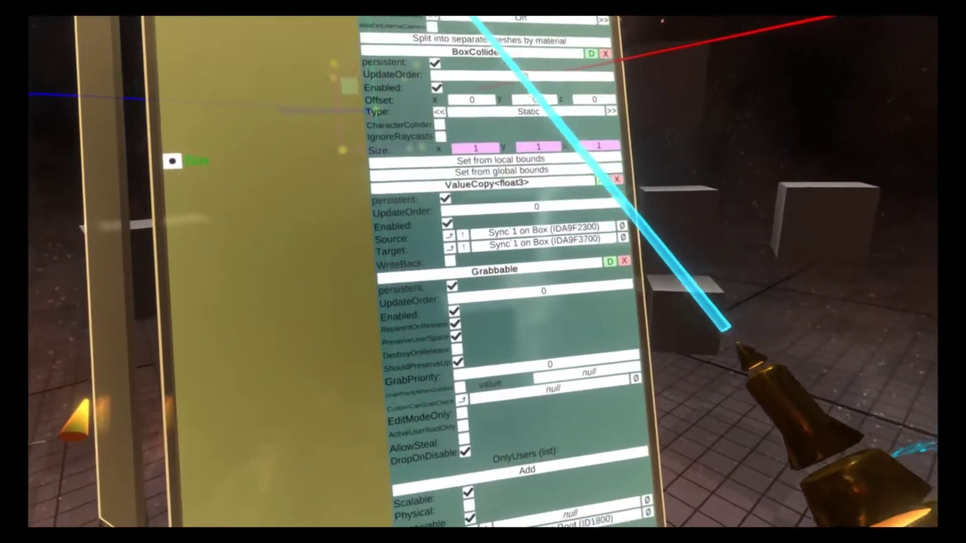
{"action": "scroll", "coordinate": [443, 398], "scroll_direction": "down", "scroll_amount": 3}
{"action": "left_click", "coordinate": [528, 470]}
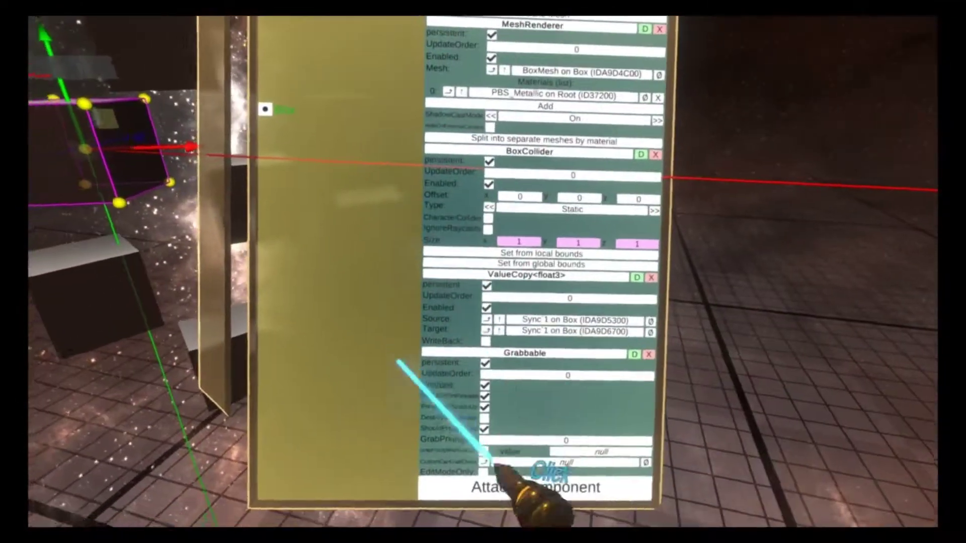
{"action": "left_click_drag", "start_coordinate": [453, 411], "coordinate": [476, 274]}
{"action": "scroll", "coordinate": [476, 274], "scroll_direction": "down", "scroll_amount": 8}
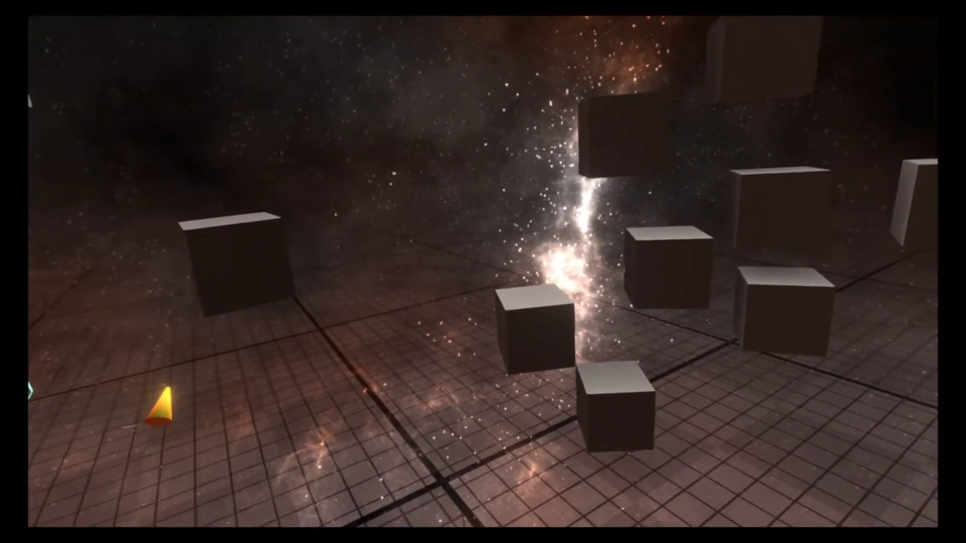
Spawn the ValueCopy<Bool> tip from the inventory folder Public - ProbablePrime > logix > ComponentAppliers > ValueCopy
{"action": "key", "text": "Escape"}
{"action": "left_click", "coordinate": [578, 514]}
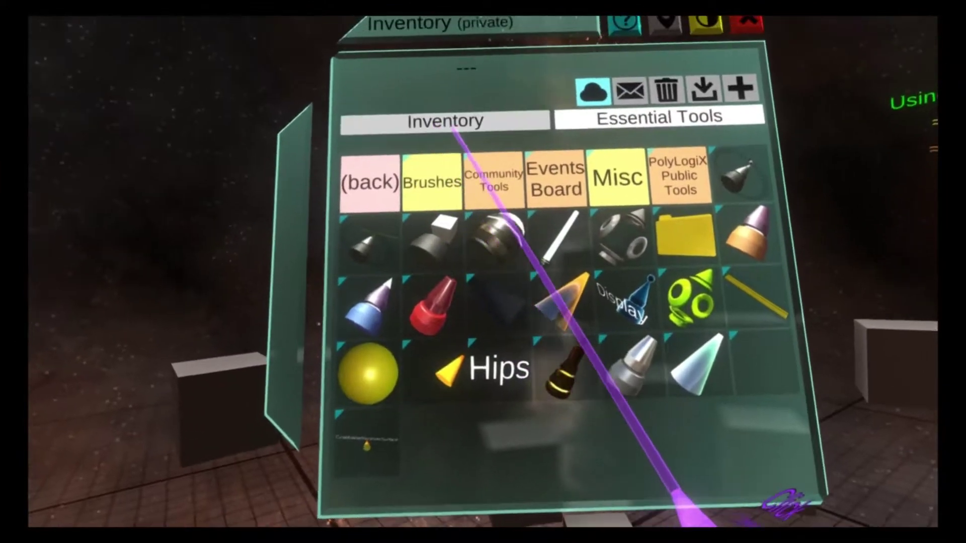
{"action": "left_click", "coordinate": [448, 123]}
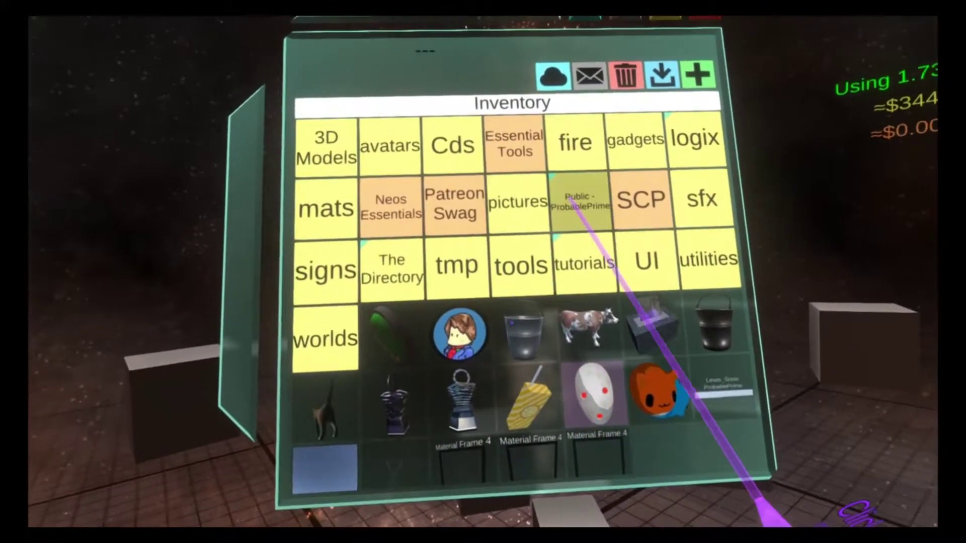
{"action": "left_click", "coordinate": [605, 188]}
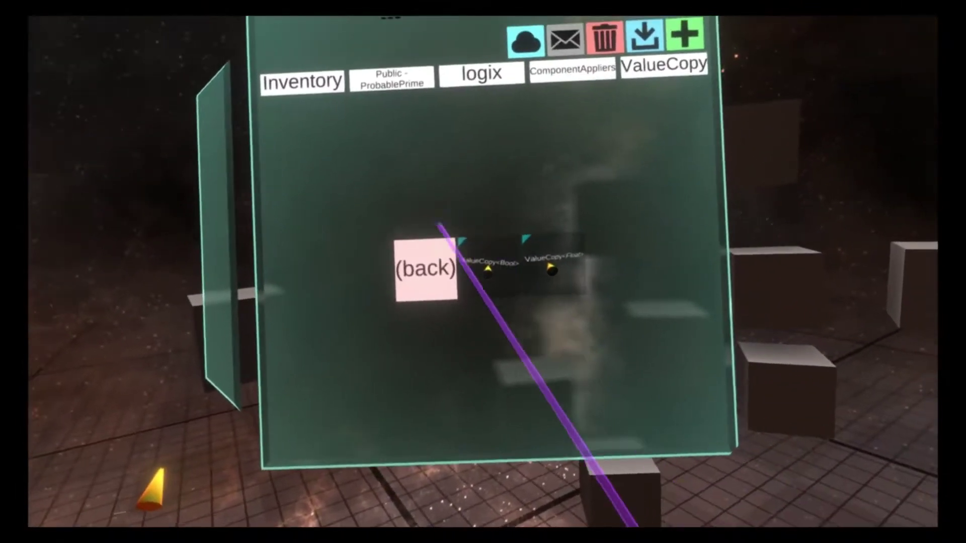
{"action": "left_click", "coordinate": [496, 254]}
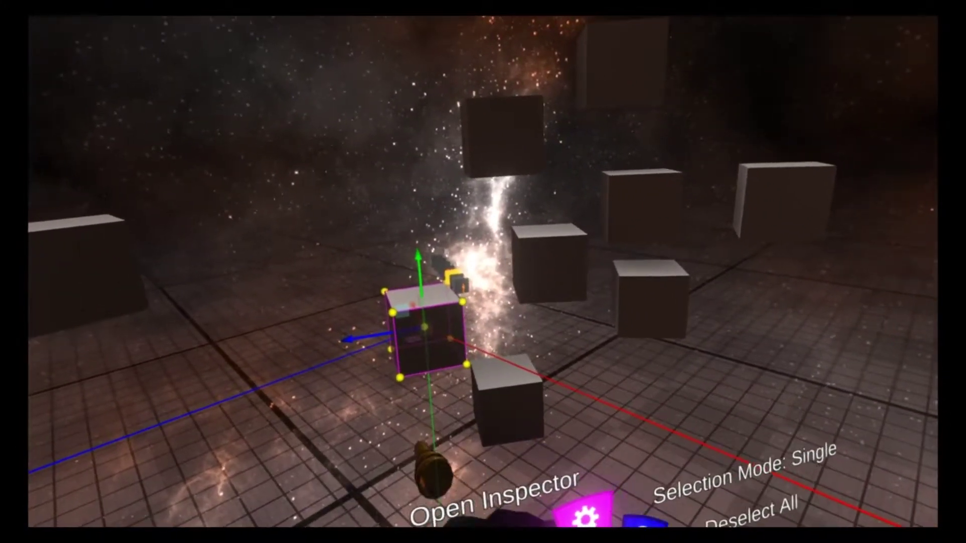
Open the inspector on the selected box and attach the ValueCopy<bool> component to it several times with the tip
{"action": "left_click", "coordinate": [584, 514]}
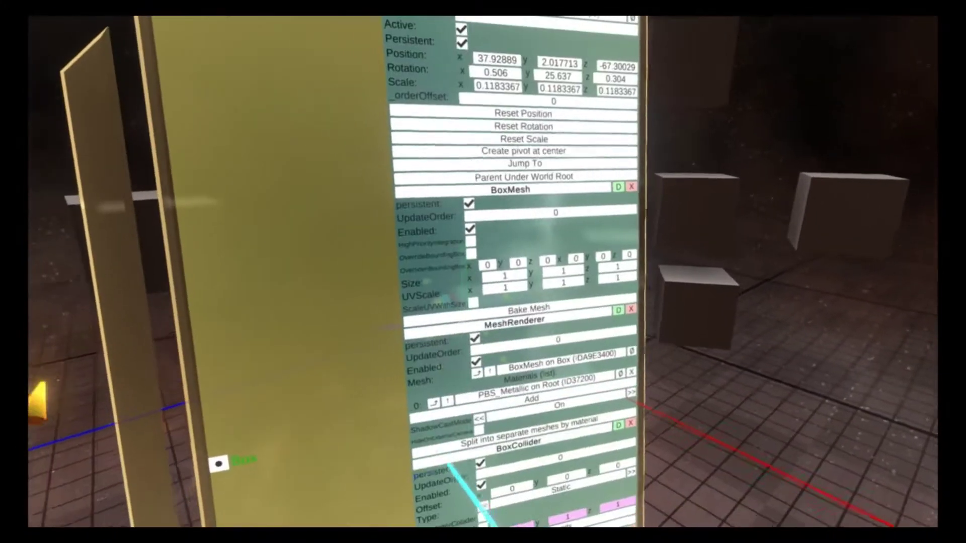
{"action": "left_click_drag", "start_coordinate": [442, 463], "coordinate": [384, 190]}
{"action": "left_click_drag", "start_coordinate": [557, 388], "coordinate": [700, 18]}
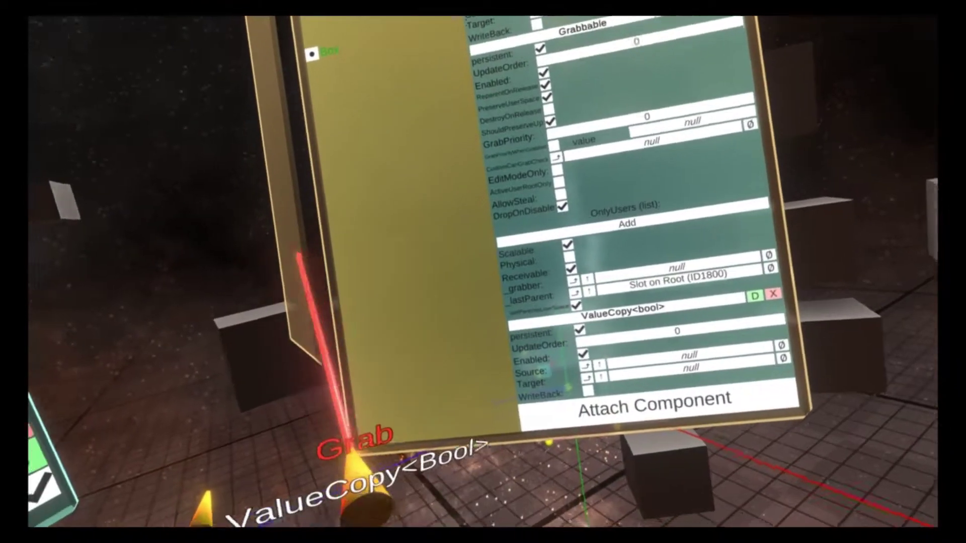
{"action": "left_click", "coordinate": [327, 289]}
{"action": "left_click", "coordinate": [302, 277]}
{"action": "left_click", "coordinate": [280, 265]}
{"action": "left_click", "coordinate": [253, 185]}
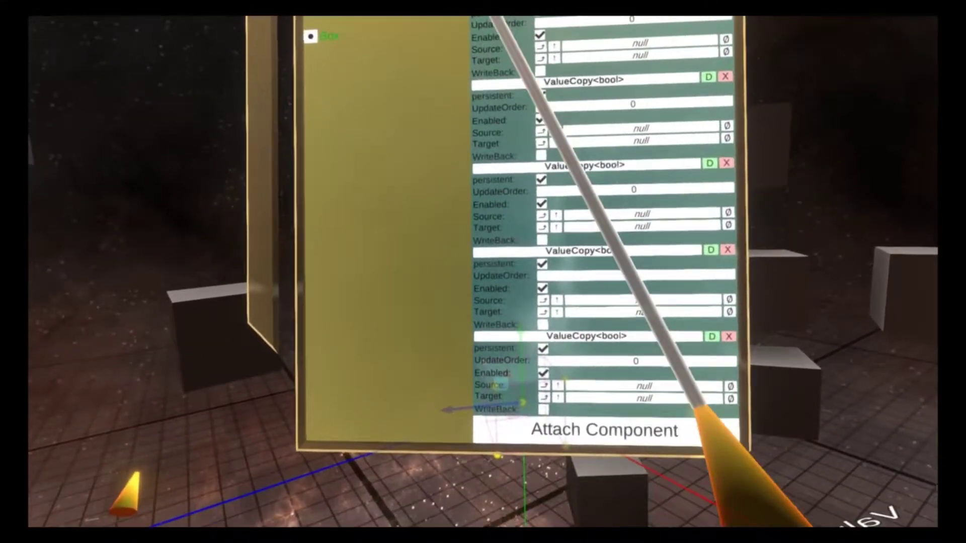
{"action": "left_click", "coordinate": [526, 80]}
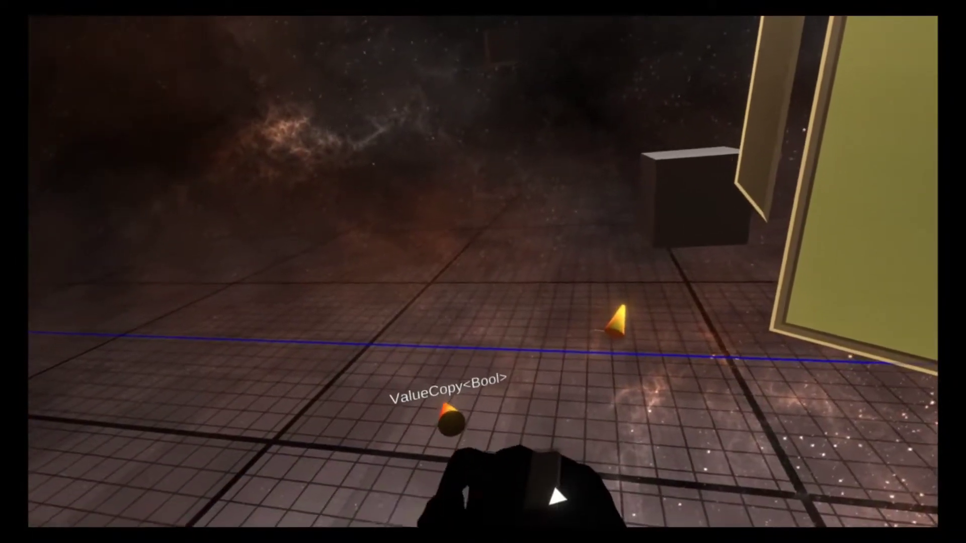
Switch on Ensure Single Instance for the tip and apply ValueCopy<bool> to another box
{"action": "key", "text": "t"}
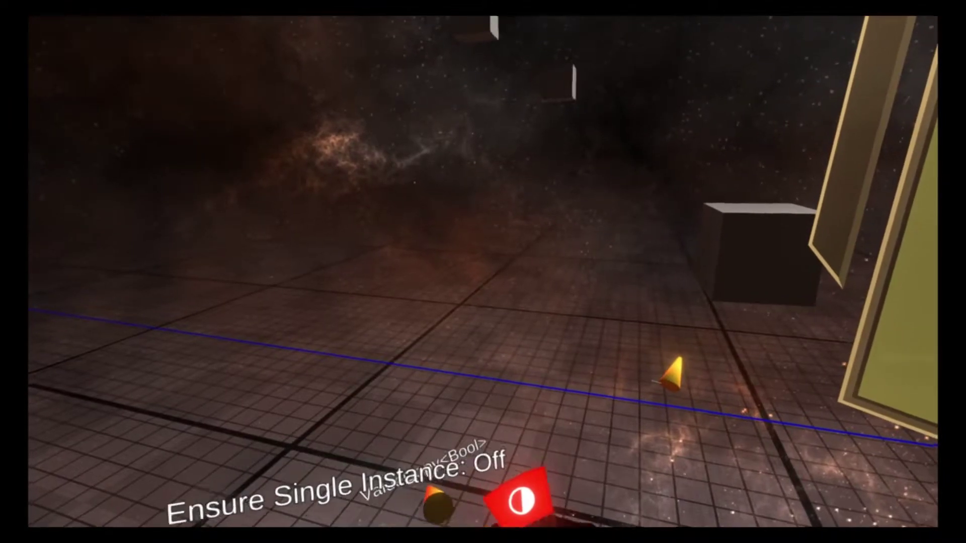
{"action": "left_click", "coordinate": [520, 476]}
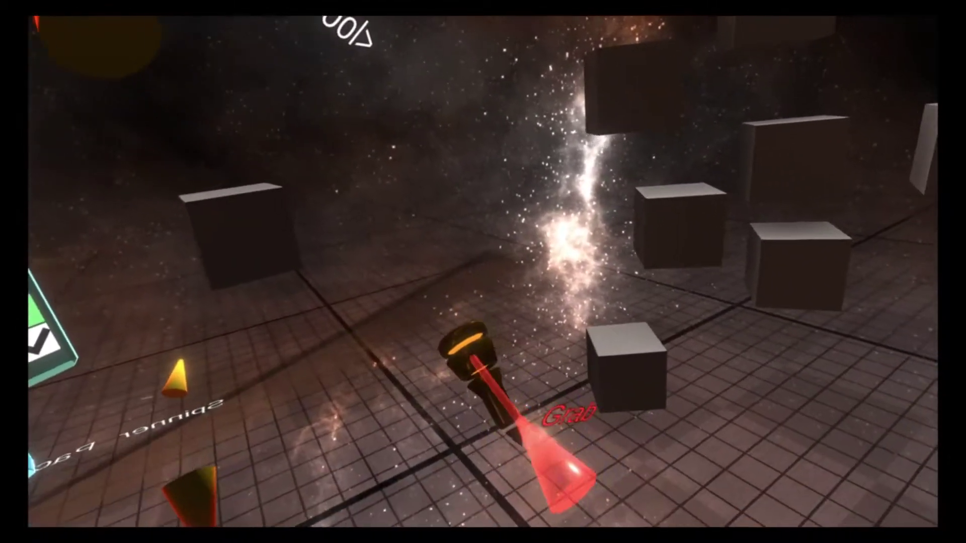
{"action": "key", "text": "t"}
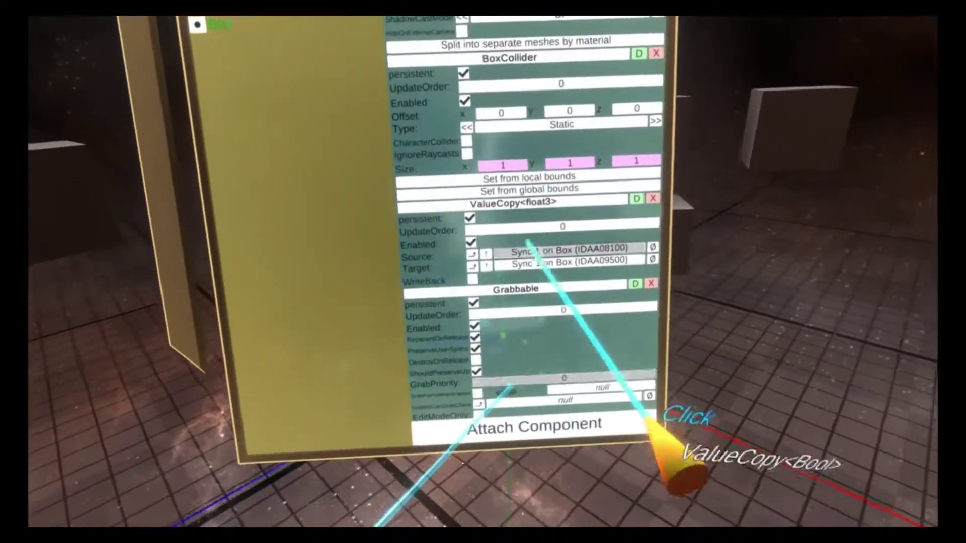
{"action": "left_click_drag", "start_coordinate": [509, 386], "coordinate": [420, 52]}
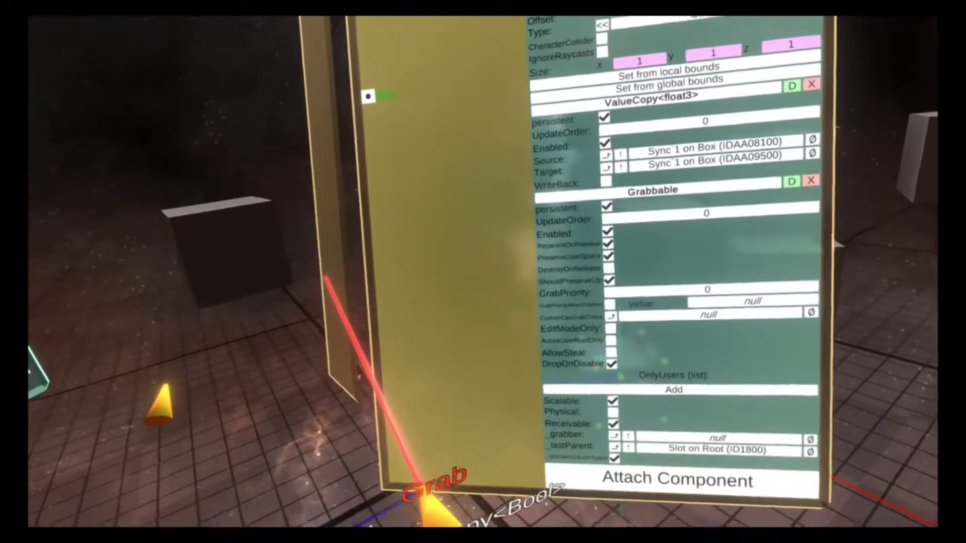
{"action": "left_click", "coordinate": [303, 257]}
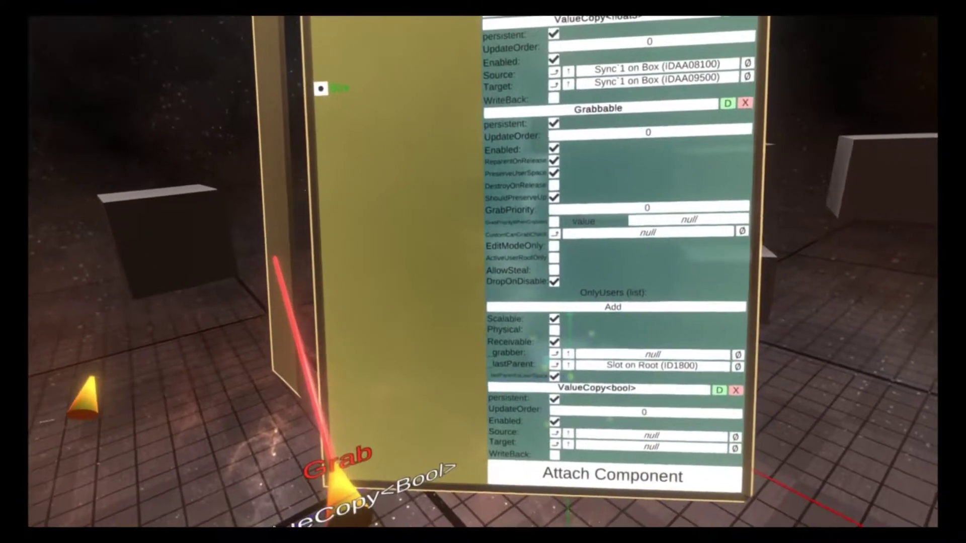
{"action": "left_click", "coordinate": [274, 258]}
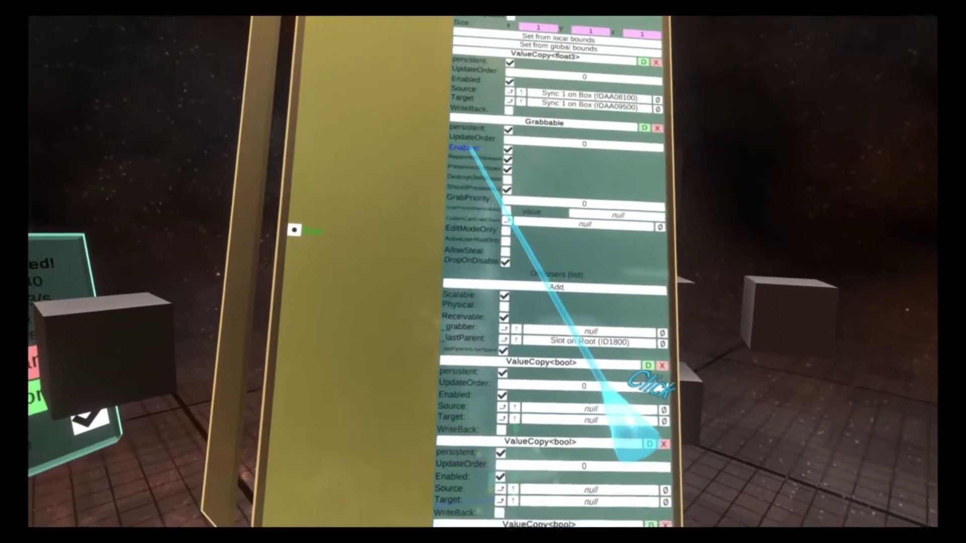
Assign the Grabbable component's Enabled field as the Source of the box's first ValueCopy<bool>
{"action": "left_click", "coordinate": [486, 129]}
{"action": "left_click_drag", "start_coordinate": [451, 133], "coordinate": [576, 393]}
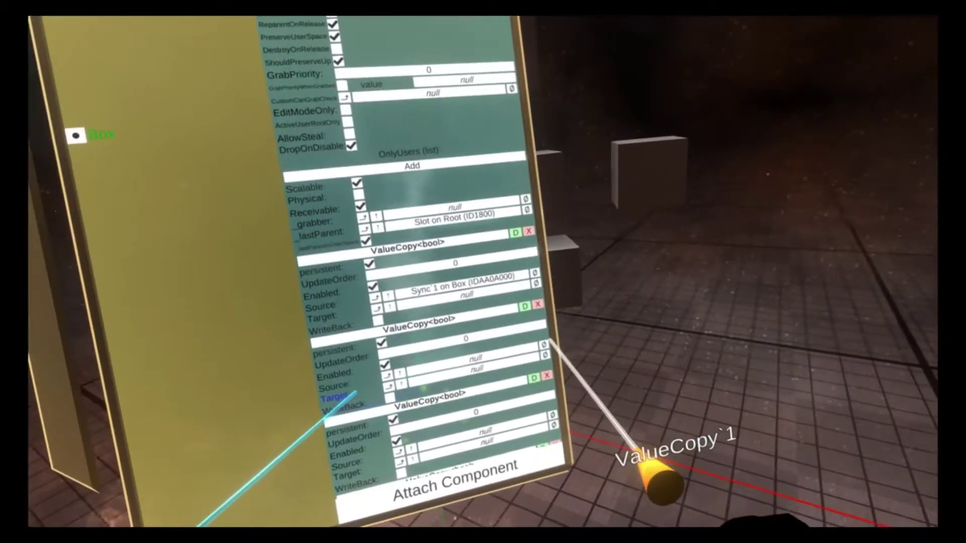
Apply the ValueCopy`1 tip to the box repeatedly to clone the configured component, and close the inspector
{"action": "left_click_drag", "start_coordinate": [356, 392], "coordinate": [184, 28]}
{"action": "left_click_drag", "start_coordinate": [409, 371], "coordinate": [322, 76]}
{"action": "right_click", "coordinate": [574, 268]}
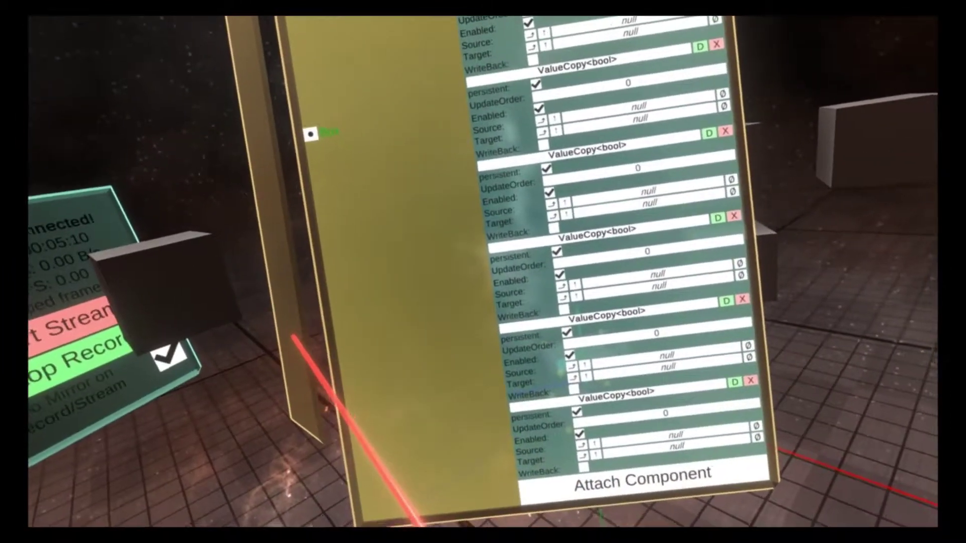
{"action": "left_click", "coordinate": [565, 409]}
{"action": "left_click", "coordinate": [574, 325]}
{"action": "left_click", "coordinate": [570, 248]}
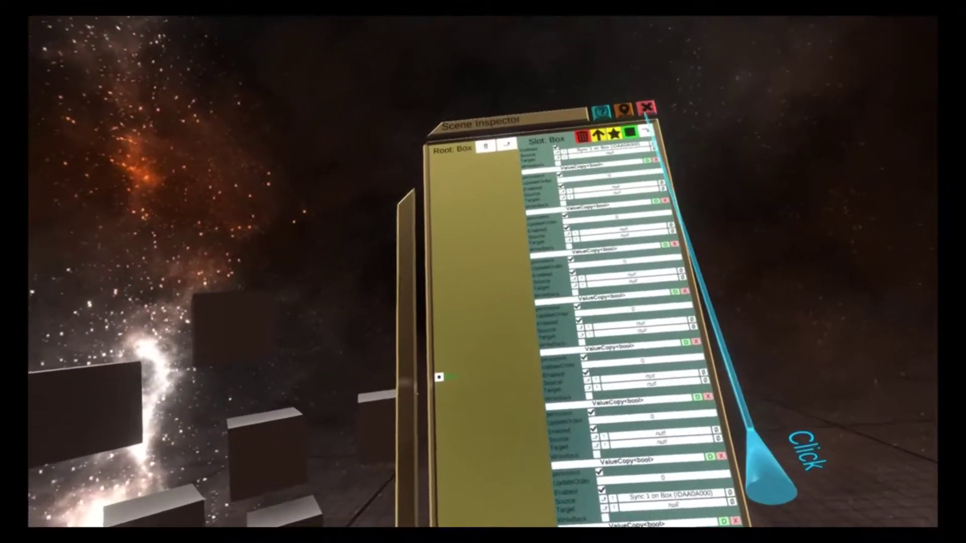
{"action": "left_click", "coordinate": [648, 107]}
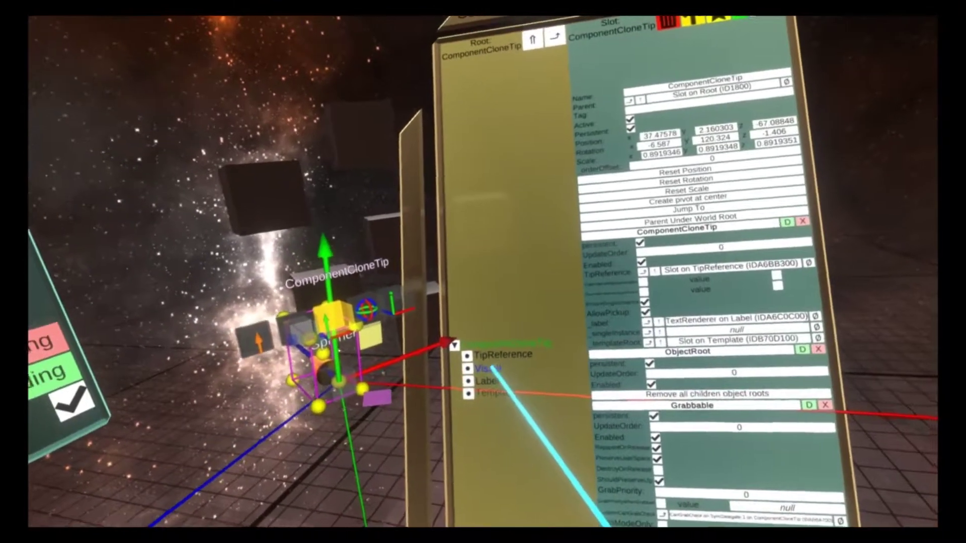
Open the Template slot under ComponentCloneTip, set its Spinner's y speed to 500, and deselect everything
{"action": "left_click", "coordinate": [410, 349]}
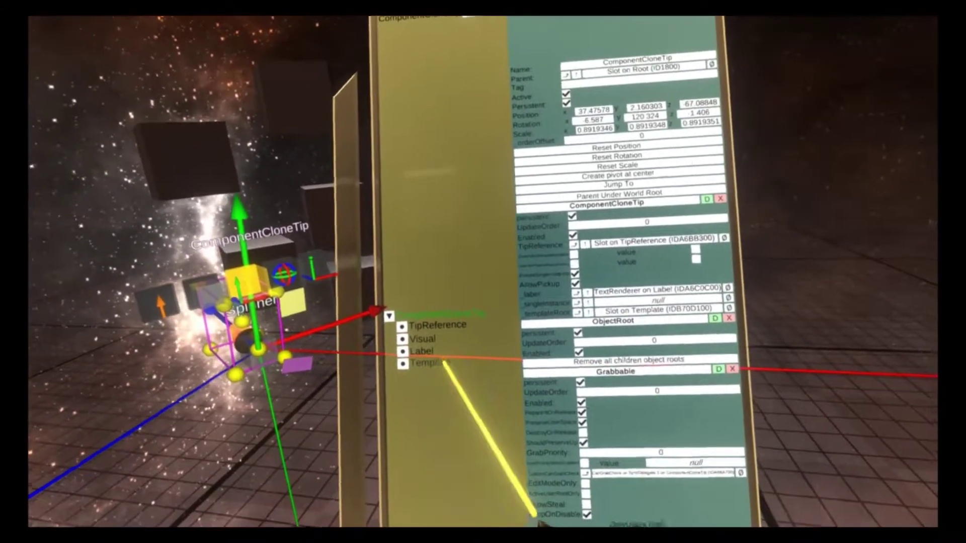
{"action": "left_click", "coordinate": [390, 376]}
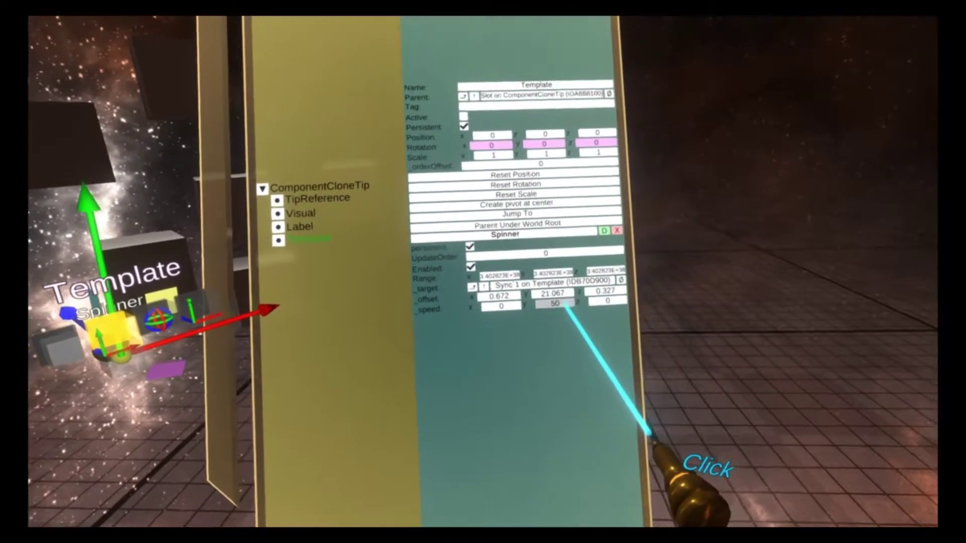
{"action": "left_click", "coordinate": [556, 305]}
{"action": "left_click", "coordinate": [626, 405]}
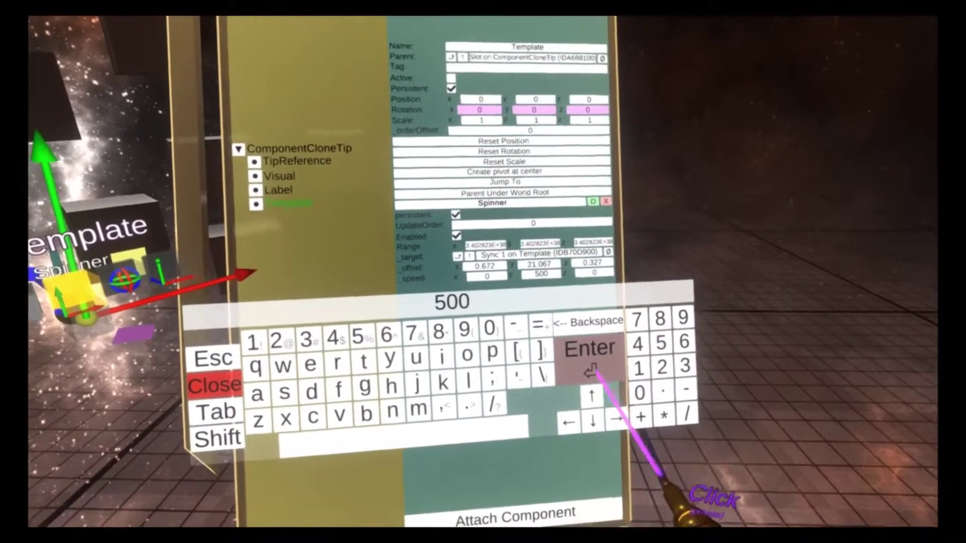
{"action": "left_click", "coordinate": [587, 355]}
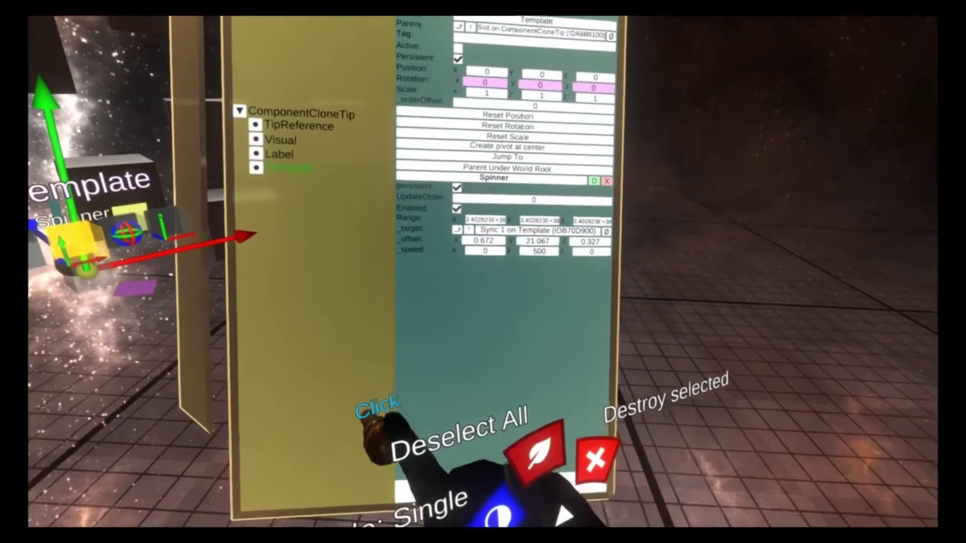
{"action": "left_click", "coordinate": [457, 429]}
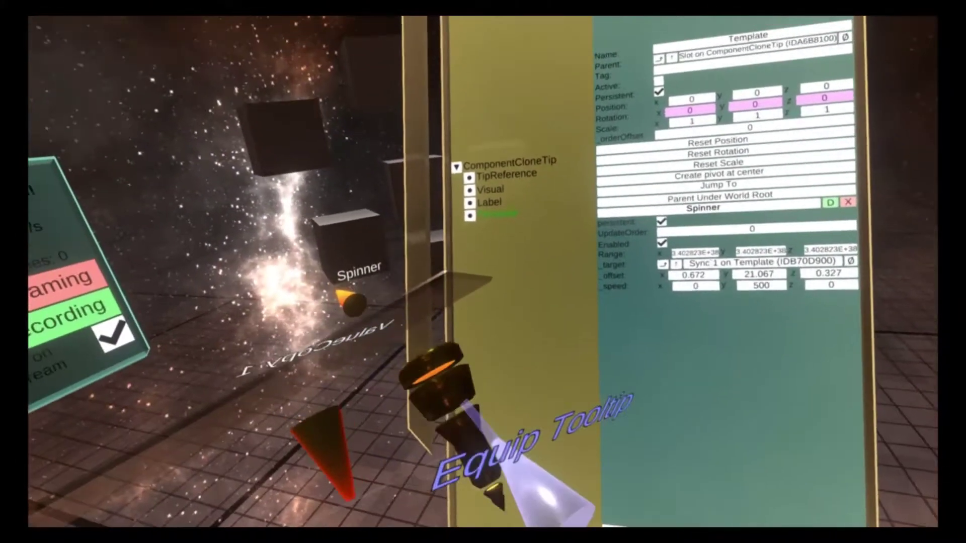
Pick up the Spinner tip, apply its component to the upper dark box, and set the tip aside
{"action": "left_click_drag", "start_coordinate": [348, 316], "coordinate": [371, 274]}
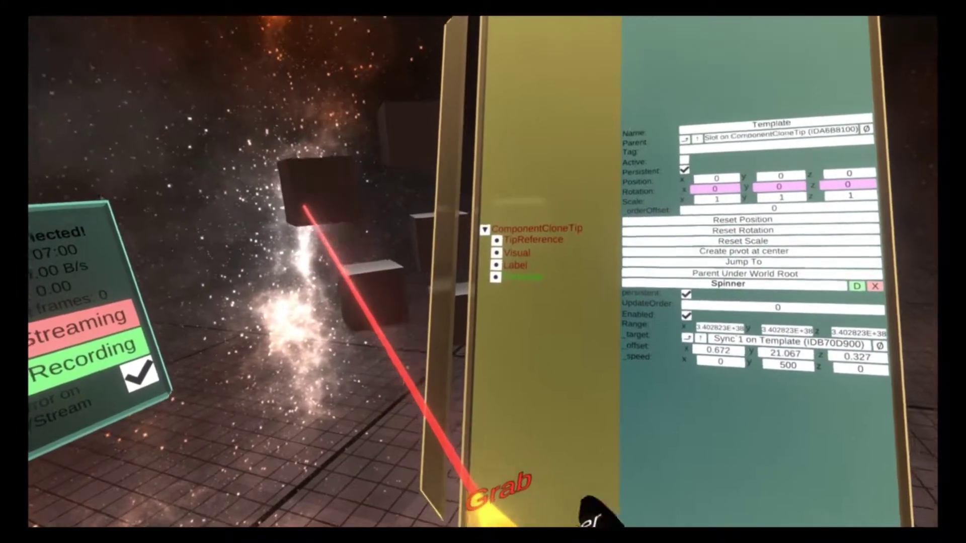
{"action": "left_click", "coordinate": [306, 187]}
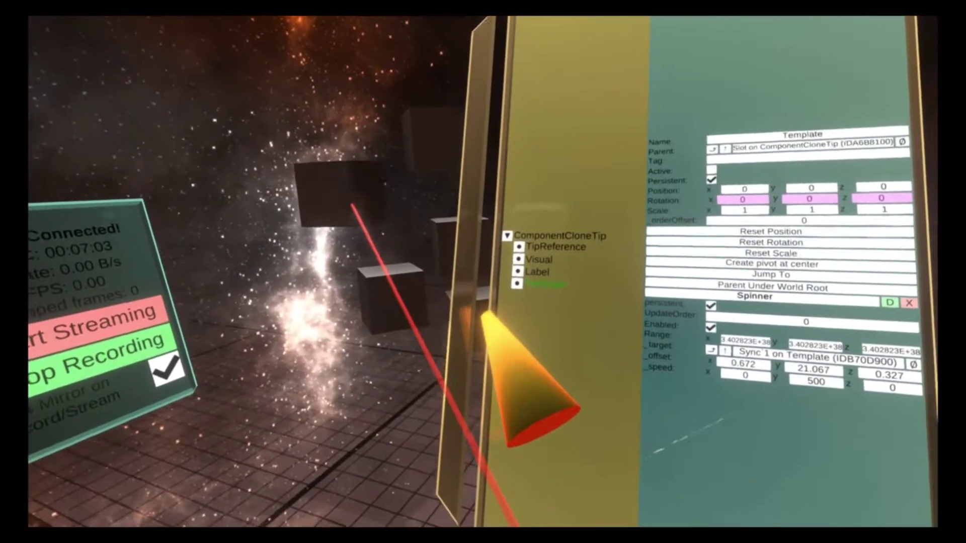
{"action": "left_click_drag", "start_coordinate": [352, 207], "coordinate": [193, 192]}
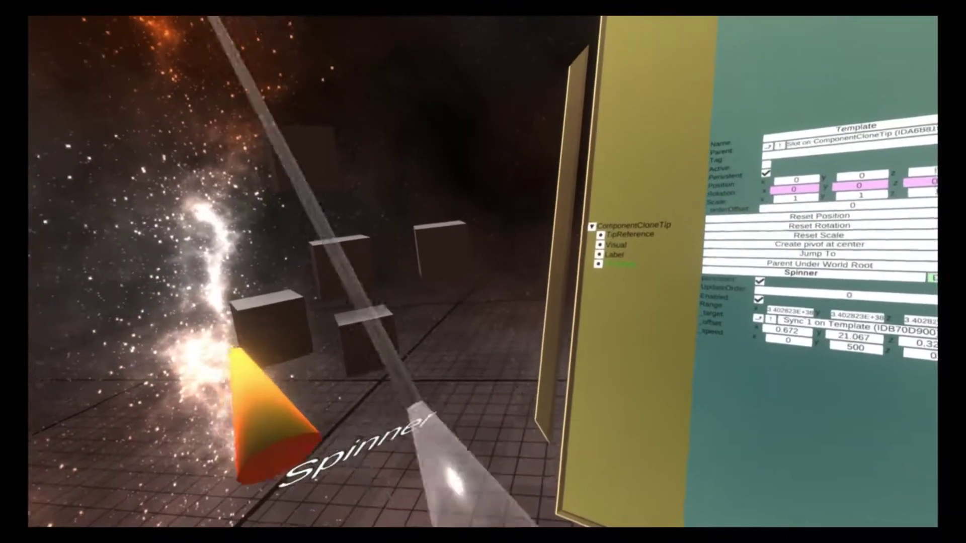
{"action": "left_click_drag", "start_coordinate": [280, 410], "coordinate": [481, 407]}
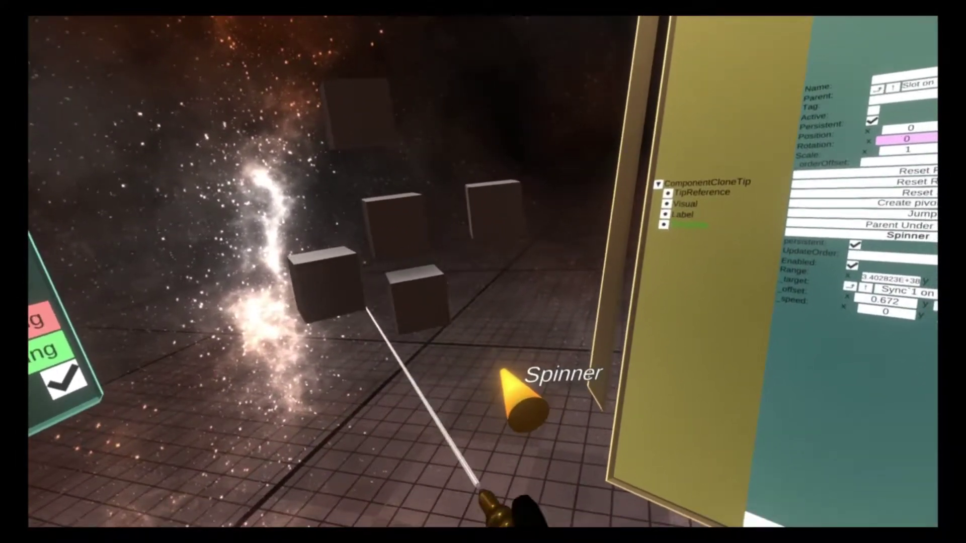
{"action": "right_click", "coordinate": [366, 309]}
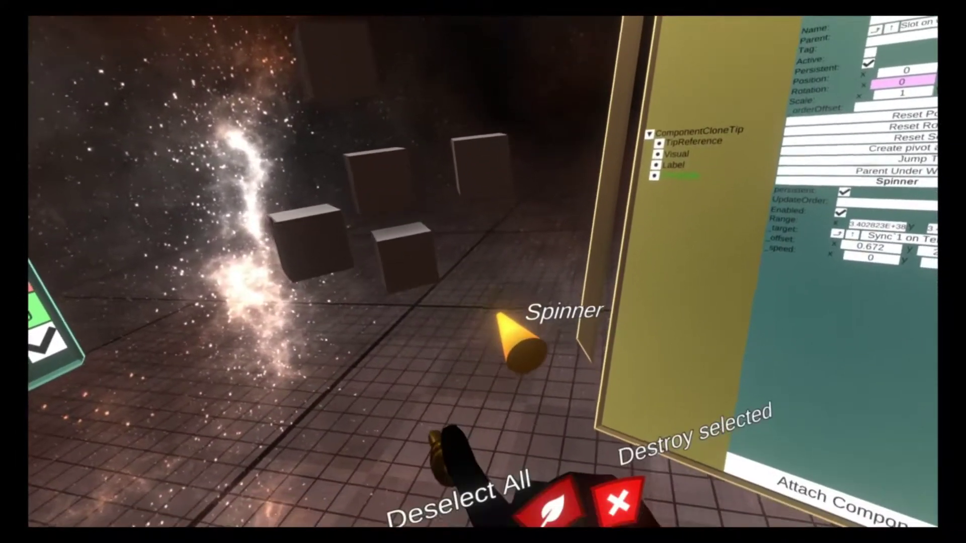
Create a new Slider object and position it in front of the boxes
{"action": "left_click", "coordinate": [471, 477]}
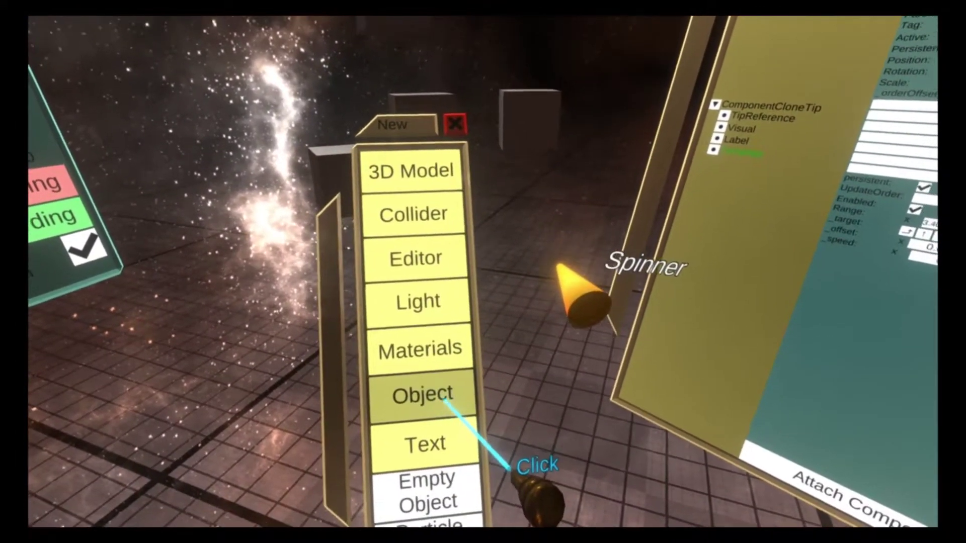
{"action": "left_click", "coordinate": [443, 418]}
{"action": "left_click", "coordinate": [410, 220]}
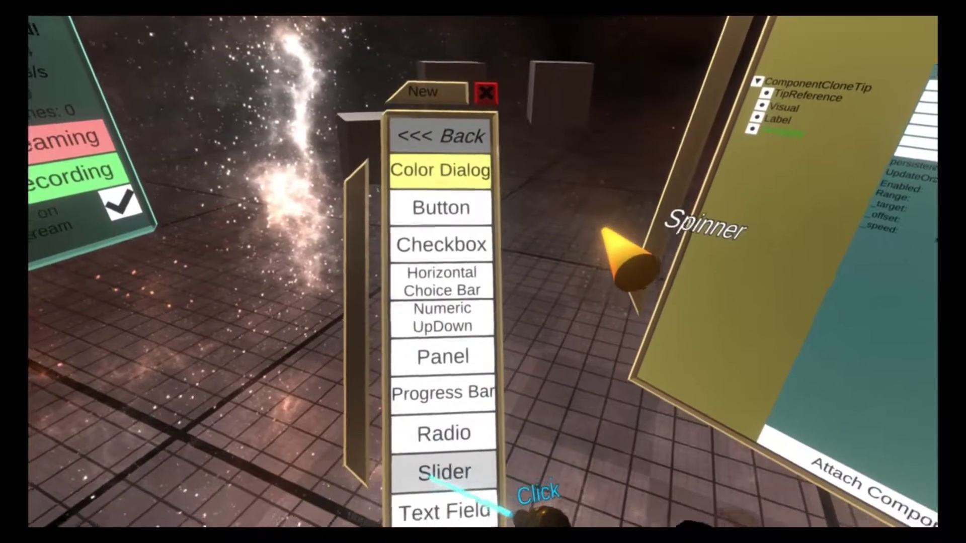
{"action": "left_click", "coordinate": [445, 468]}
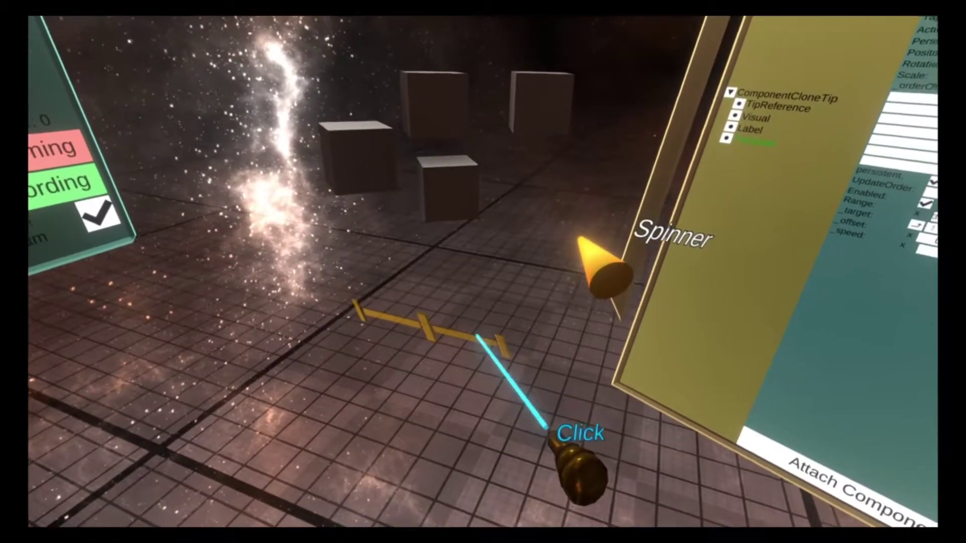
{"action": "left_click_drag", "start_coordinate": [475, 334], "coordinate": [434, 333]}
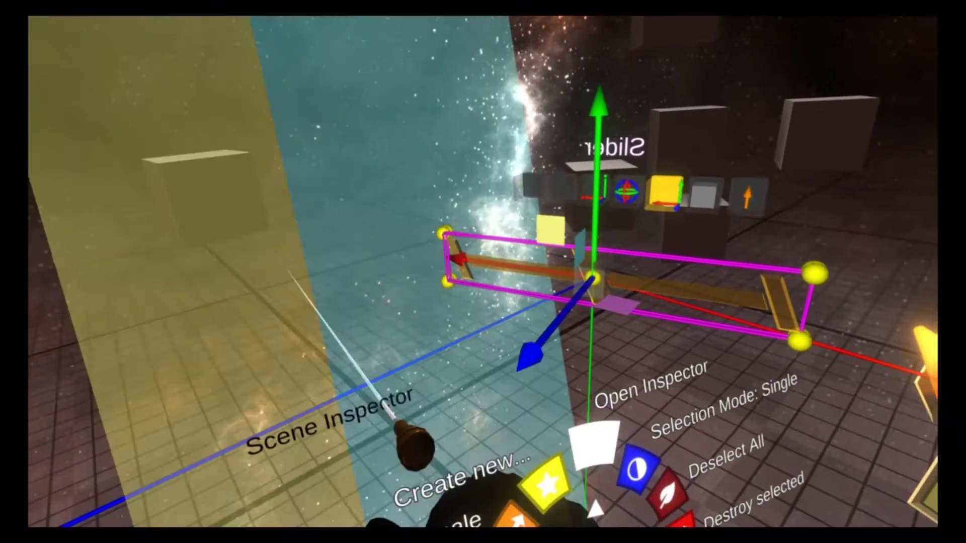
Inspect the slider and set its NeosSlider Value to 100 and Max to 1000
{"action": "left_click", "coordinate": [593, 443]}
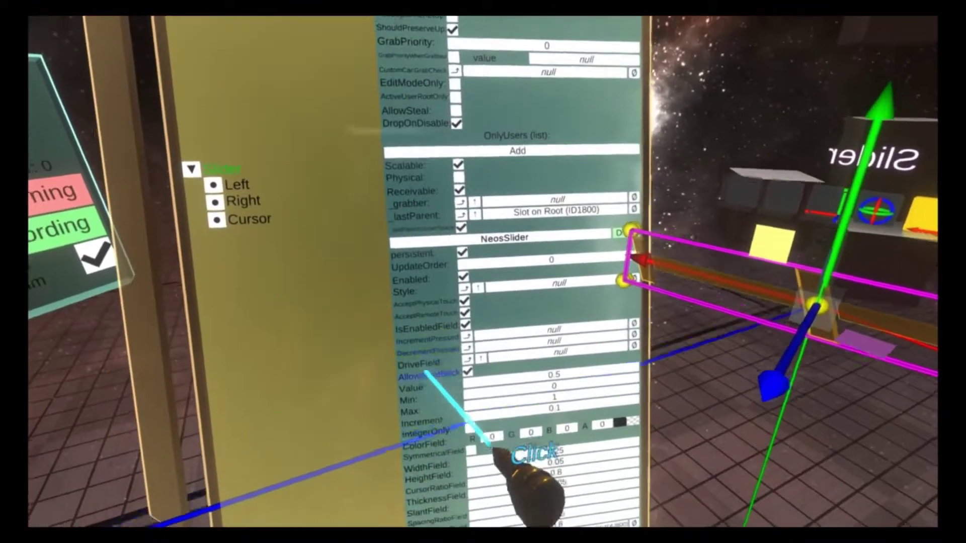
{"action": "left_click_drag", "start_coordinate": [425, 373], "coordinate": [392, 174]}
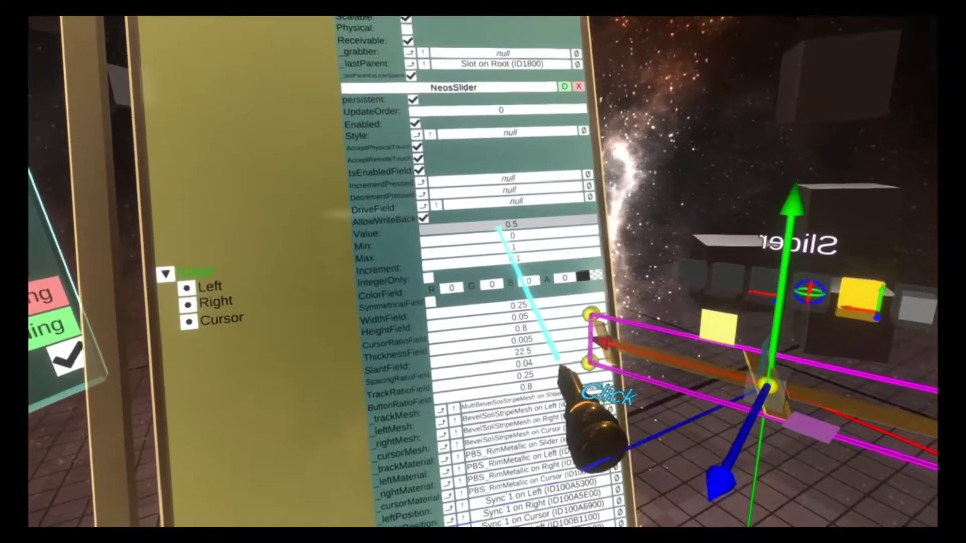
{"action": "left_click", "coordinate": [552, 198]}
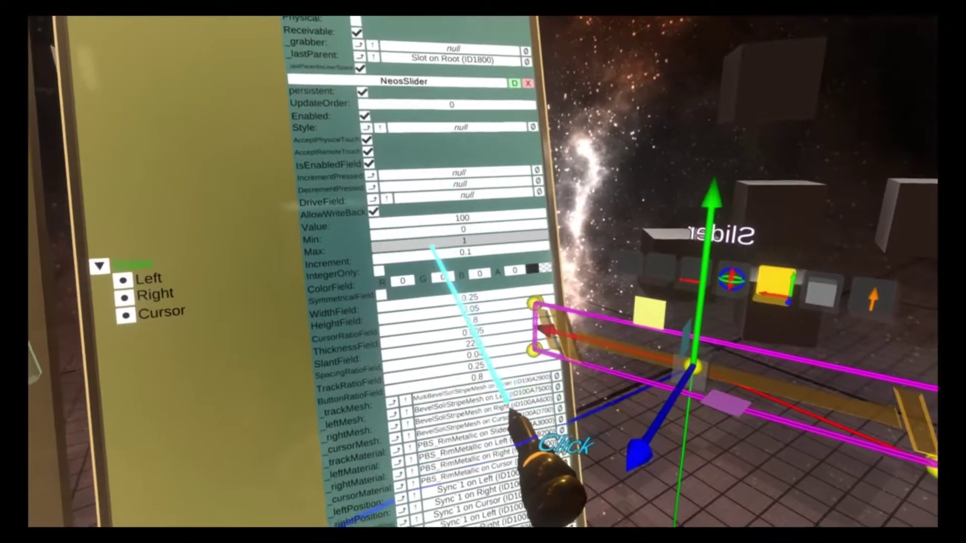
{"action": "left_click", "coordinate": [432, 241]}
{"action": "type", "text": "000"}
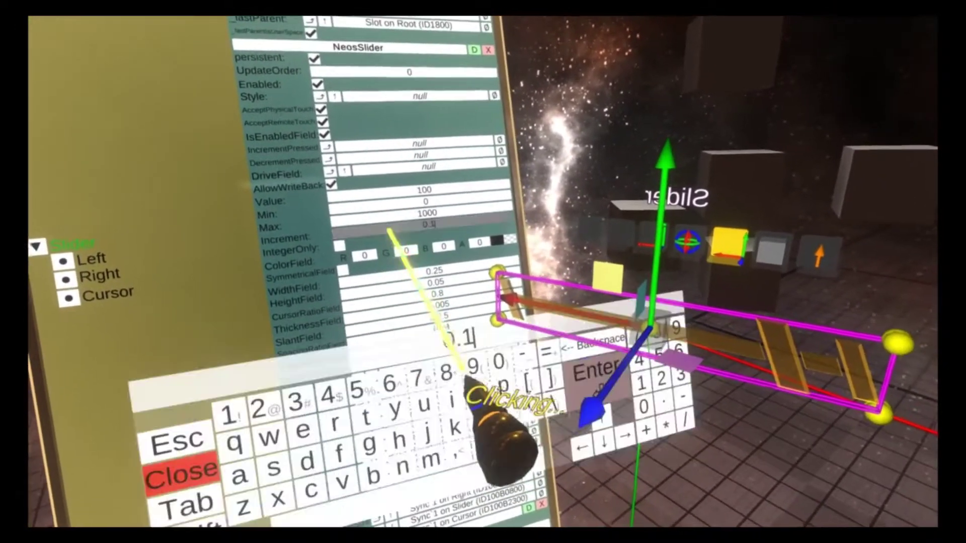
Set the NeosSlider's Increment to 50
{"action": "key", "text": "BackSpace"}
{"action": "key", "text": "BackSpace"}
{"action": "key", "text": "BackSpace"}
{"action": "type", "text": "5"}
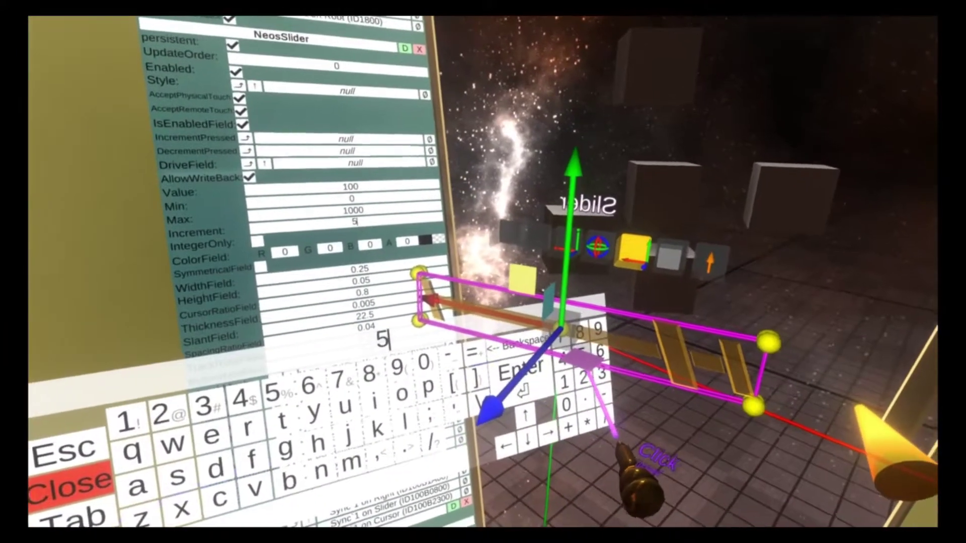
{"action": "type", "text": "0"}
{"action": "key", "text": "Return"}
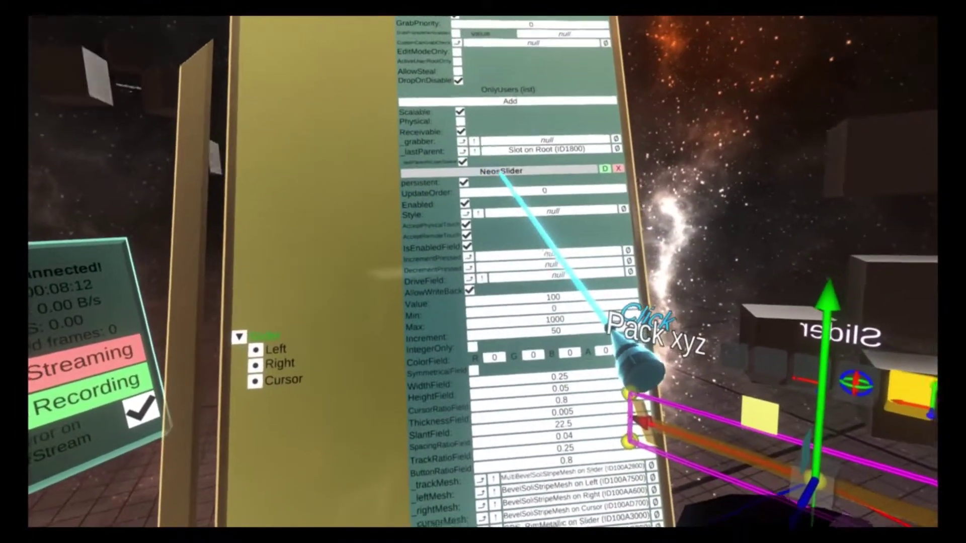
Extract the NeosSlider component as a LogiX interface beside the Spinner interface, and browse the Operators node category
{"action": "left_click_drag", "start_coordinate": [503, 172], "coordinate": [397, 68]}
{"action": "left_click", "coordinate": [397, 68]}
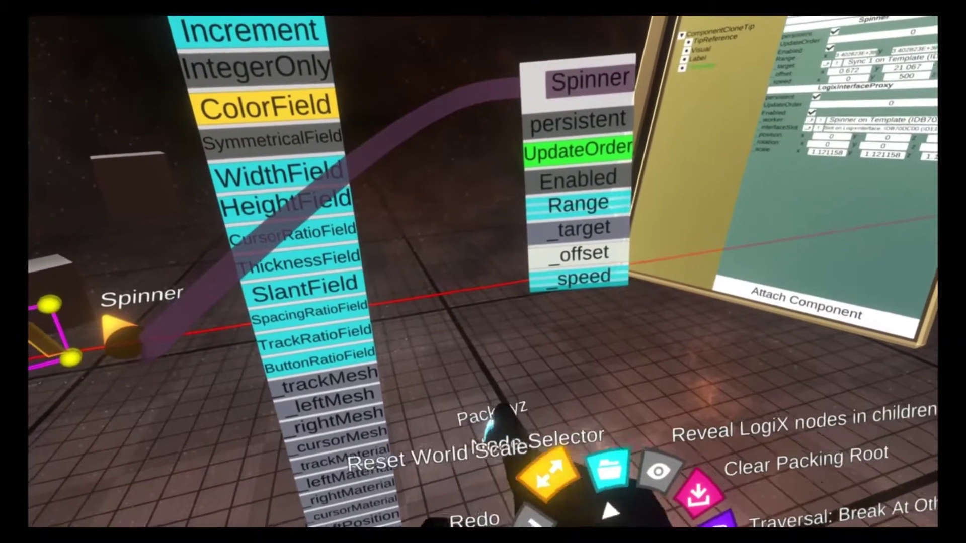
{"action": "left_click", "coordinate": [608, 470]}
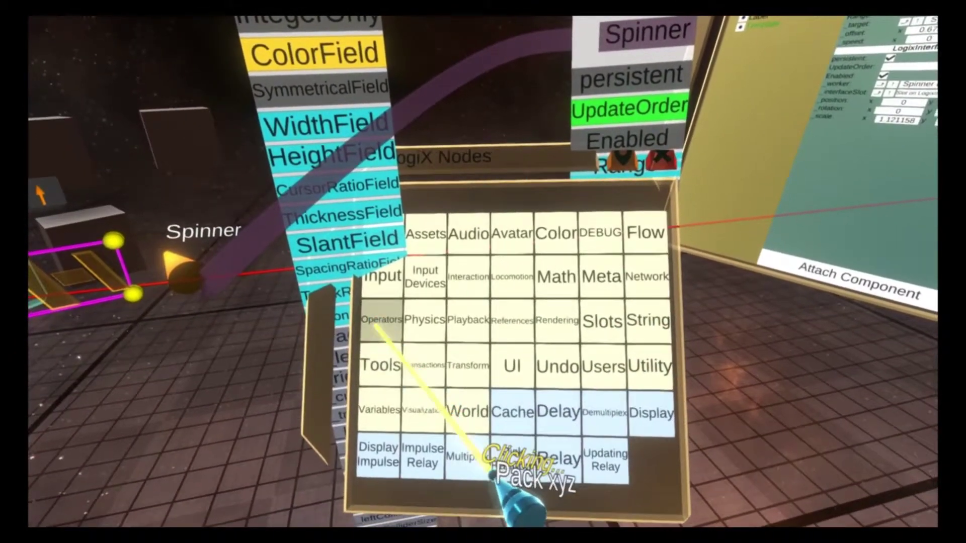
{"action": "left_click", "coordinate": [377, 321]}
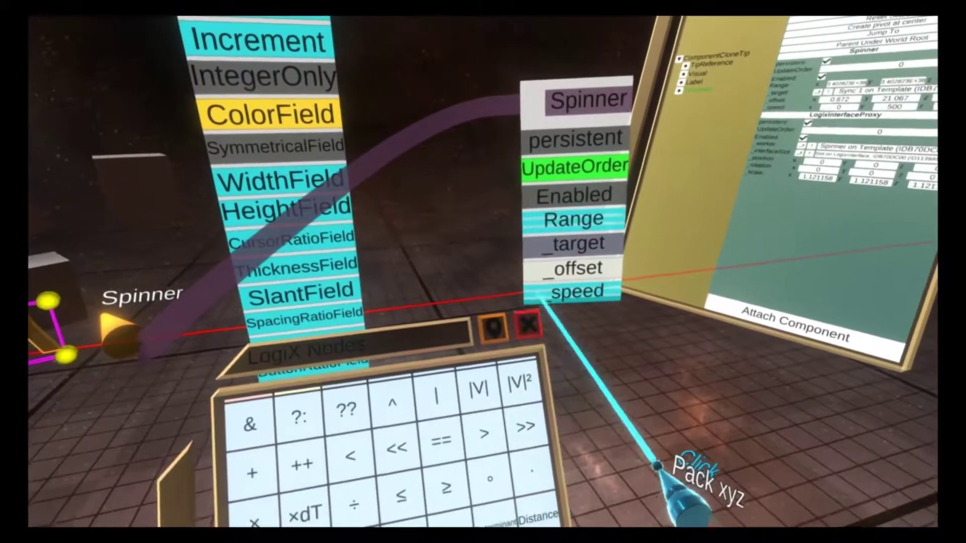
{"action": "left_click", "coordinate": [527, 325]}
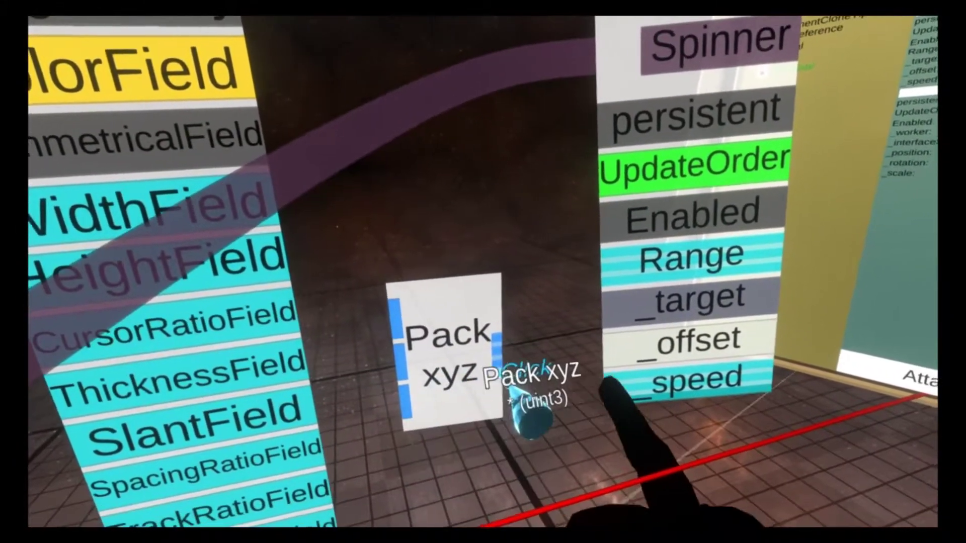
Place a Pack xyz node beside the Spinner interface and wire it to the Spinner's _speed field
{"action": "left_click_drag", "start_coordinate": [497, 344], "coordinate": [579, 408]}
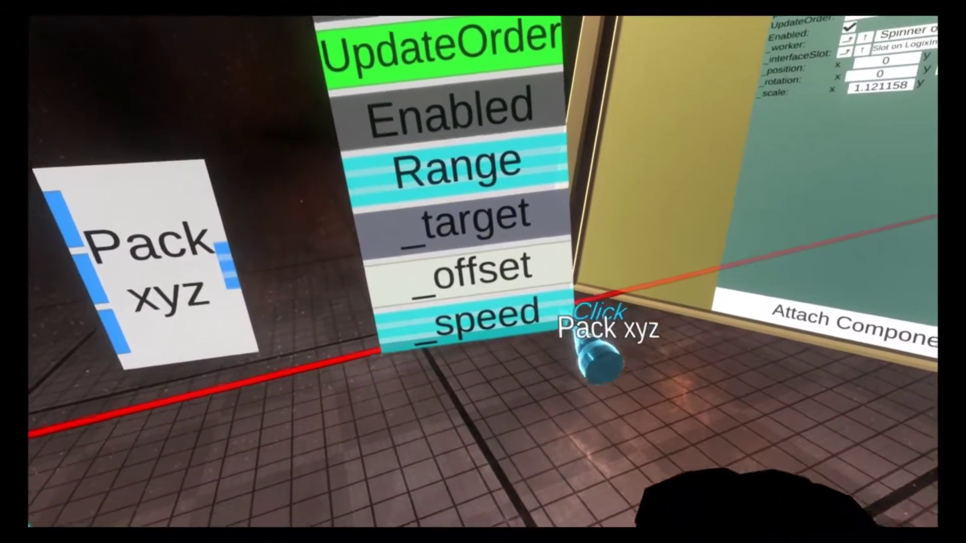
{"action": "left_click_drag", "start_coordinate": [579, 304], "coordinate": [730, 234]}
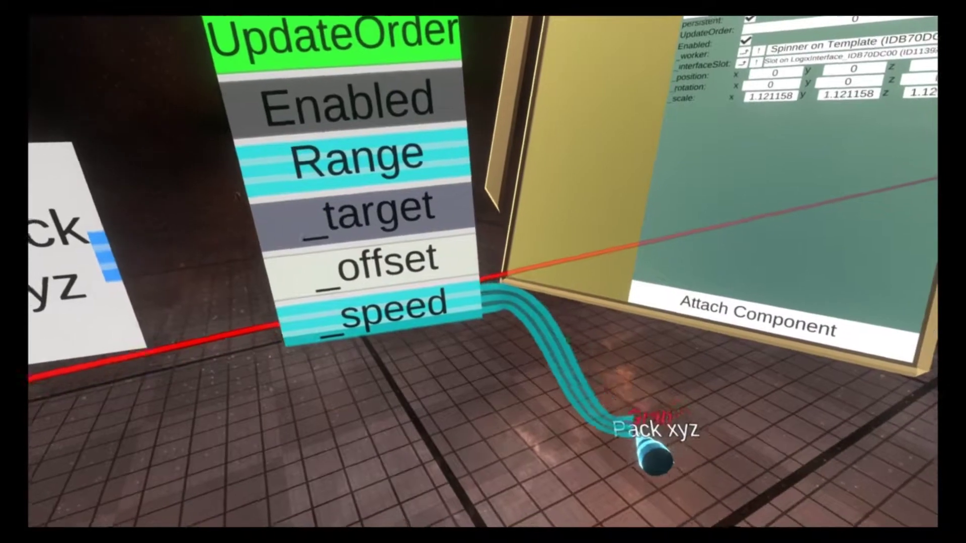
{"action": "left_click_drag", "start_coordinate": [654, 455], "coordinate": [649, 448]}
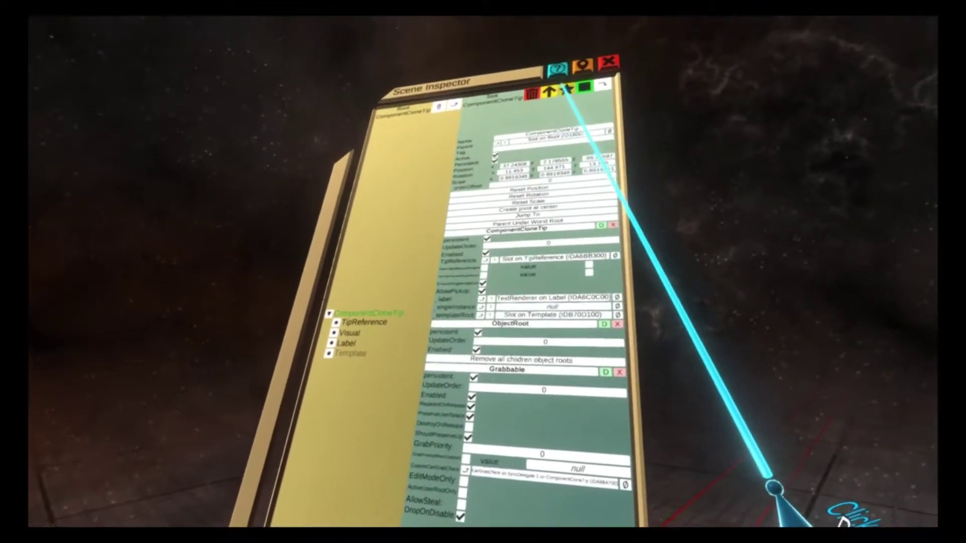
Add a child slot named logix under ComponentCloneTip and set it as the packing root
{"action": "left_click", "coordinate": [568, 87]}
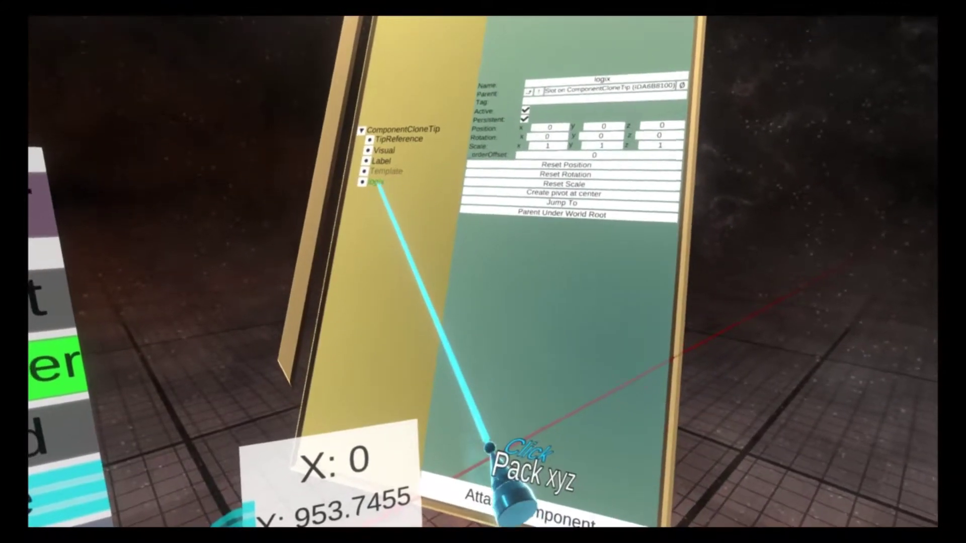
{"action": "key", "text": "t"}
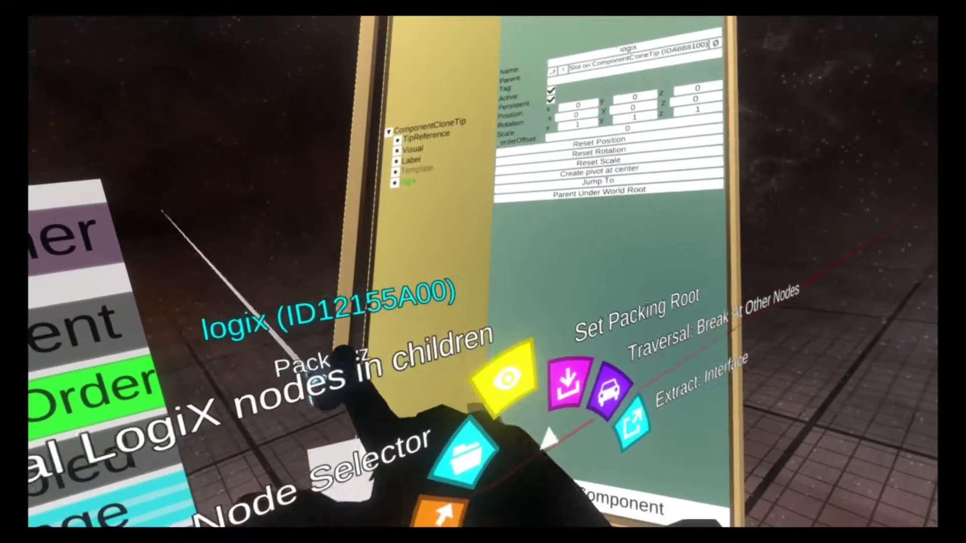
{"action": "left_click", "coordinate": [590, 345]}
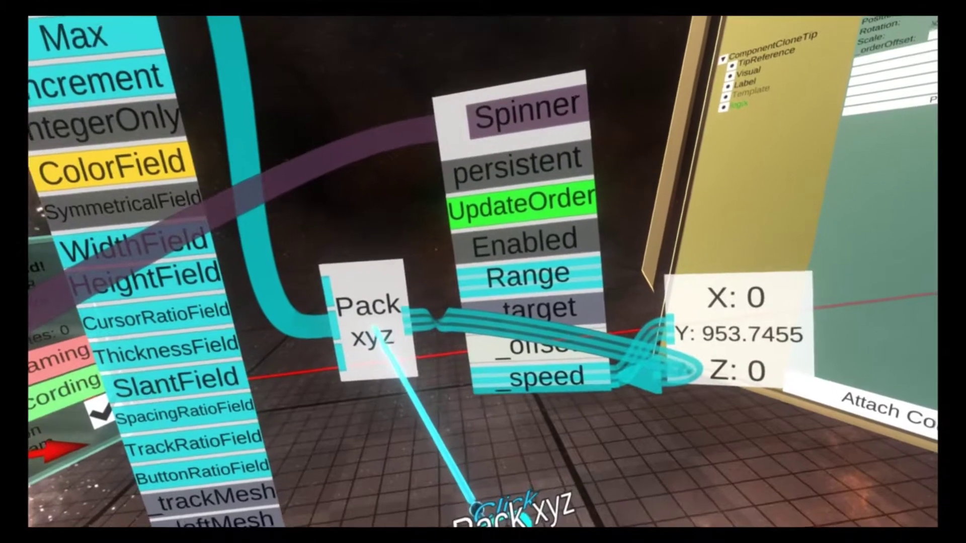
Pack the Pack xyz and display nodes into the logix slot, and deselect everything
{"action": "left_click", "coordinate": [375, 328]}
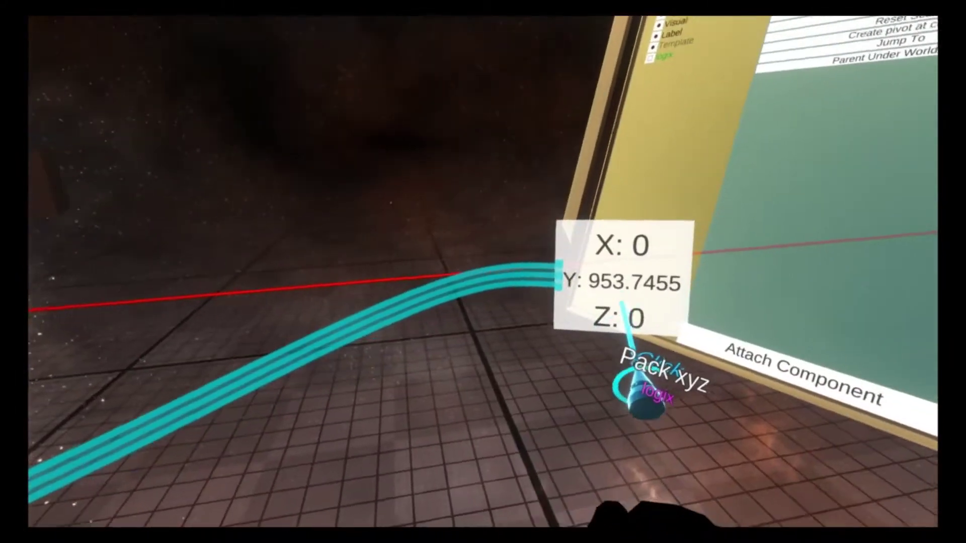
{"action": "left_click", "coordinate": [622, 303]}
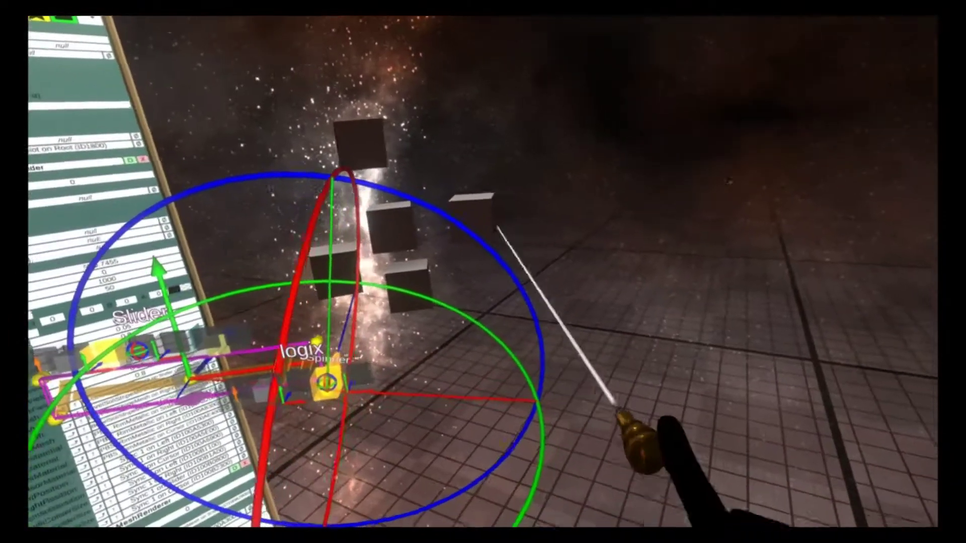
{"action": "key", "text": "t"}
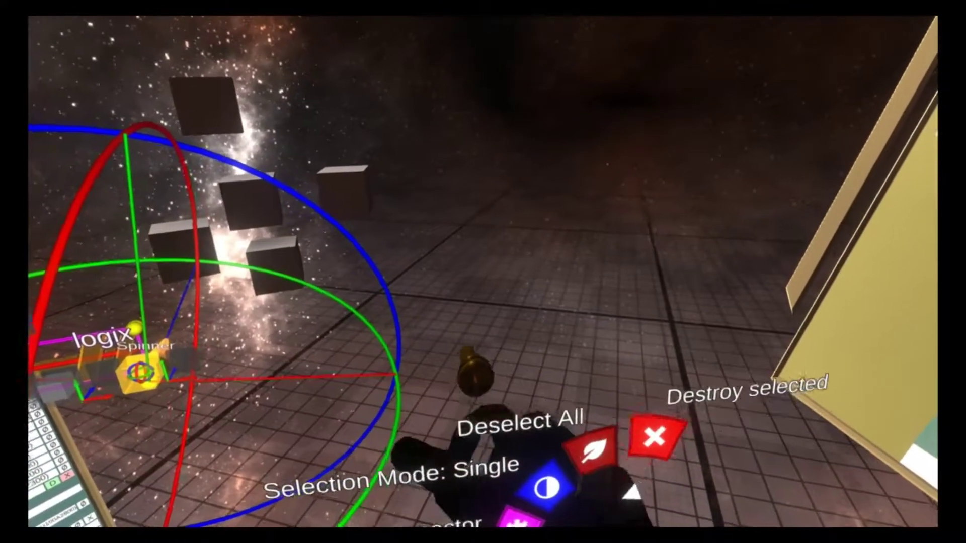
{"action": "left_click", "coordinate": [593, 447]}
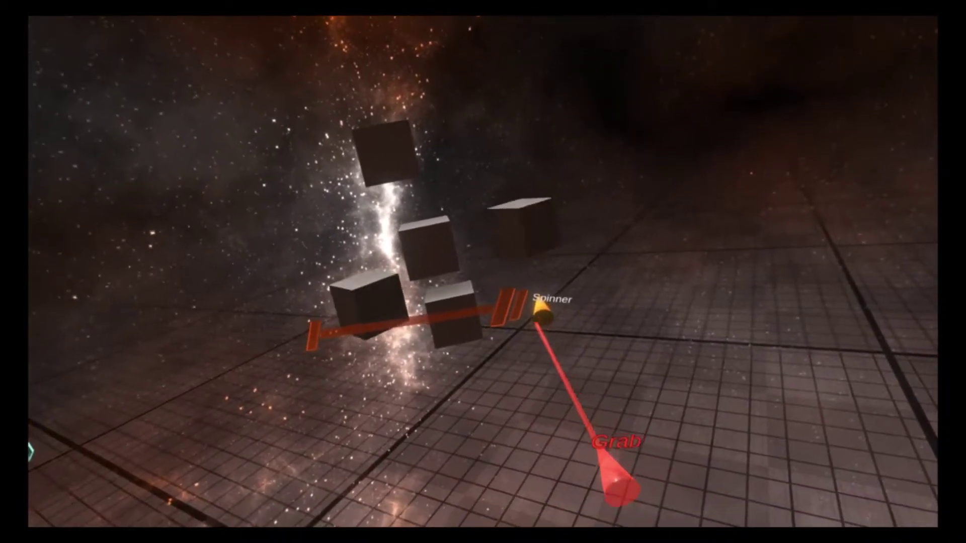
Find the PolyLogiX Spinner Tool in the Essential Tools inventory's PolyLogiX Public Tools folder and spawn it
{"action": "key", "text": "Escape"}
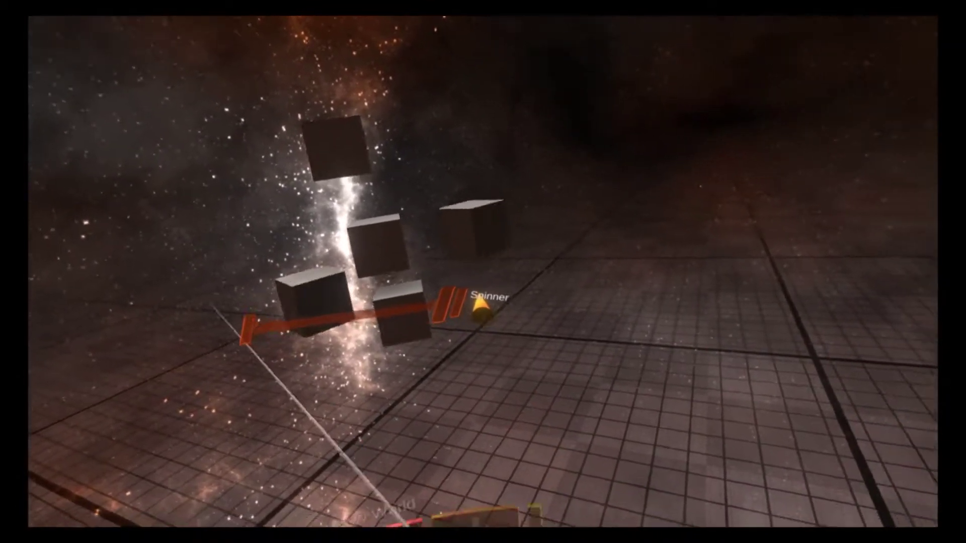
{"action": "left_click", "coordinate": [592, 500]}
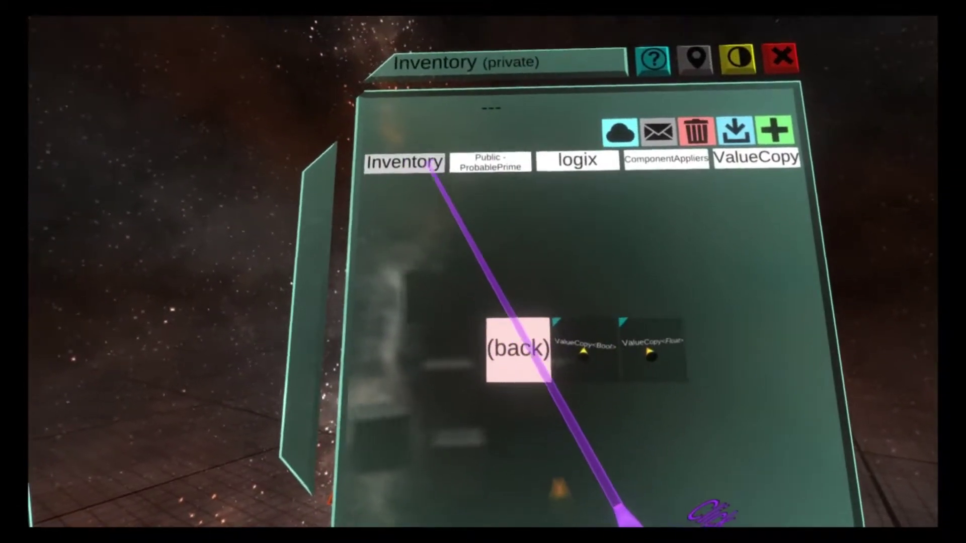
{"action": "left_click", "coordinate": [431, 164]}
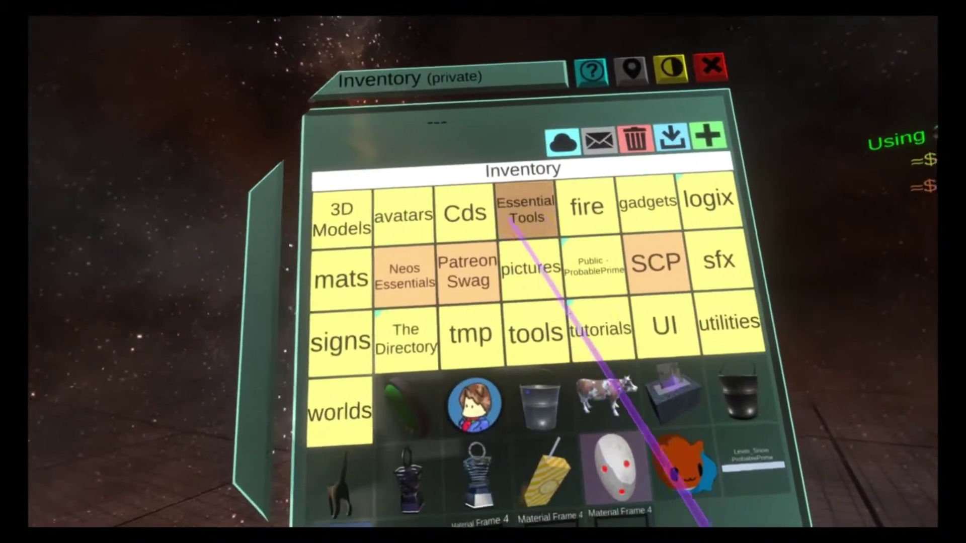
{"action": "left_click", "coordinate": [506, 176]}
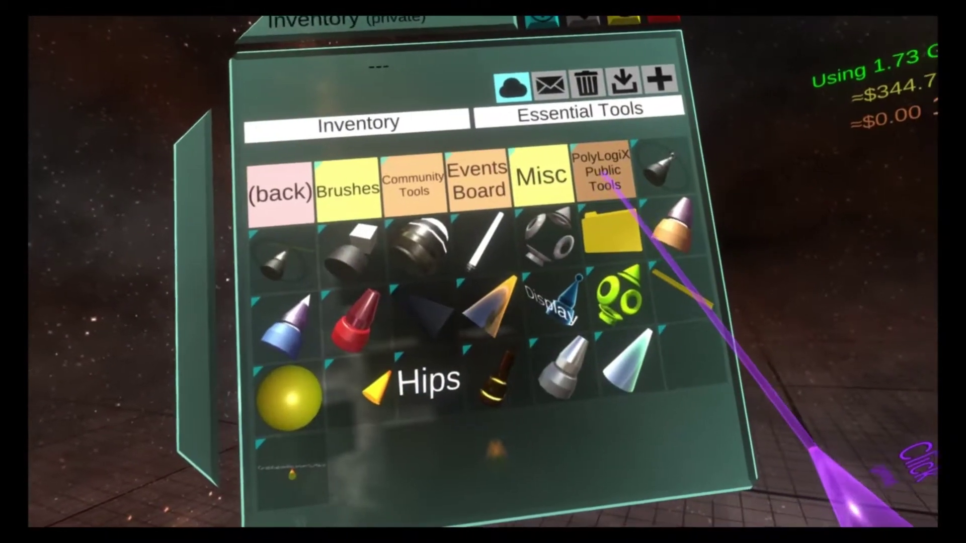
{"action": "left_click", "coordinate": [612, 173]}
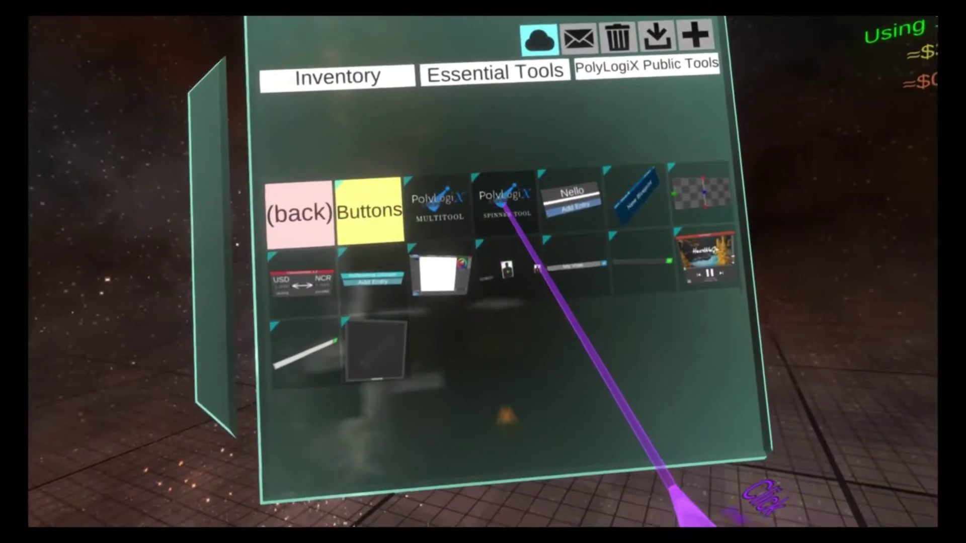
{"action": "left_click", "coordinate": [521, 158]}
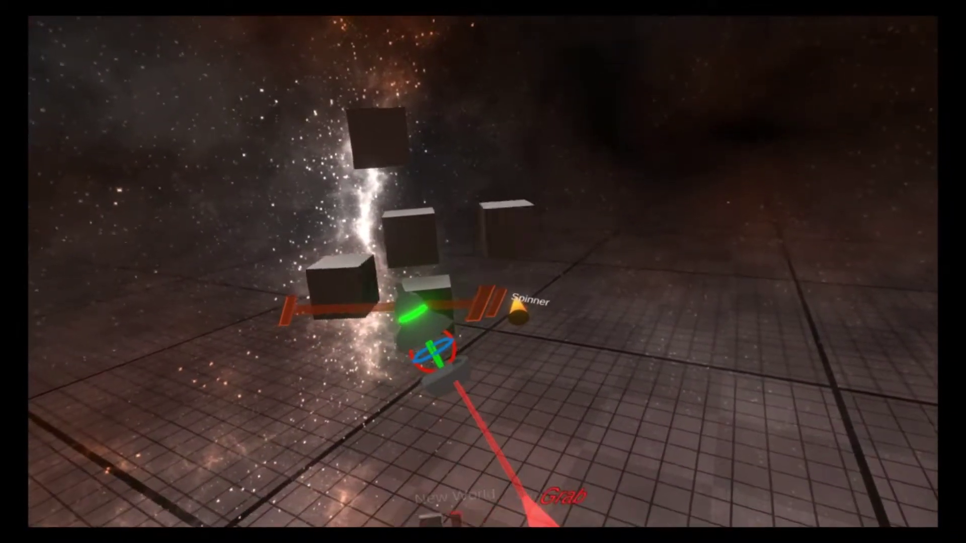
Equip the PolyLogiX Spinner Tool and set its y speed to 150
{"action": "left_click_drag", "start_coordinate": [455, 382], "coordinate": [578, 455]}
{"action": "left_click", "coordinate": [549, 413]}
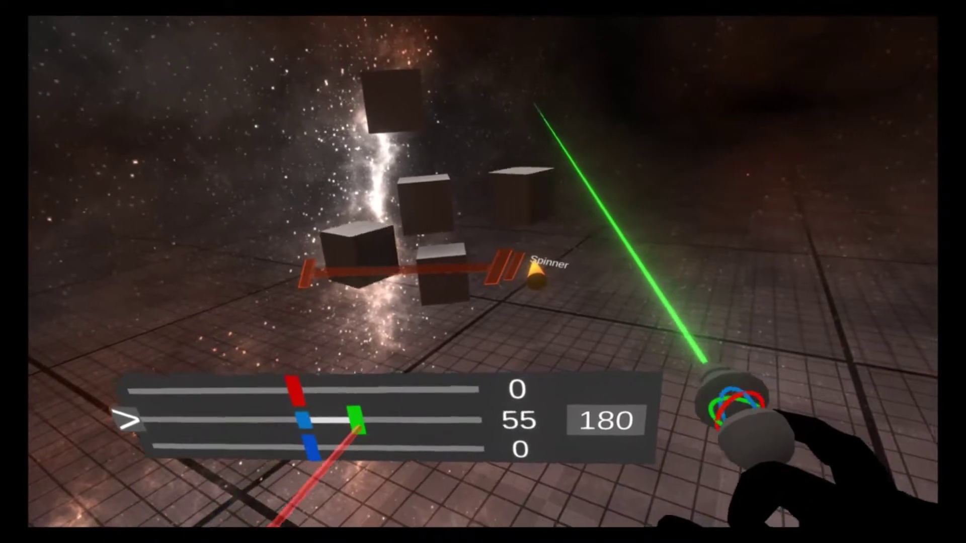
{"action": "left_click_drag", "start_coordinate": [359, 424], "coordinate": [423, 430]}
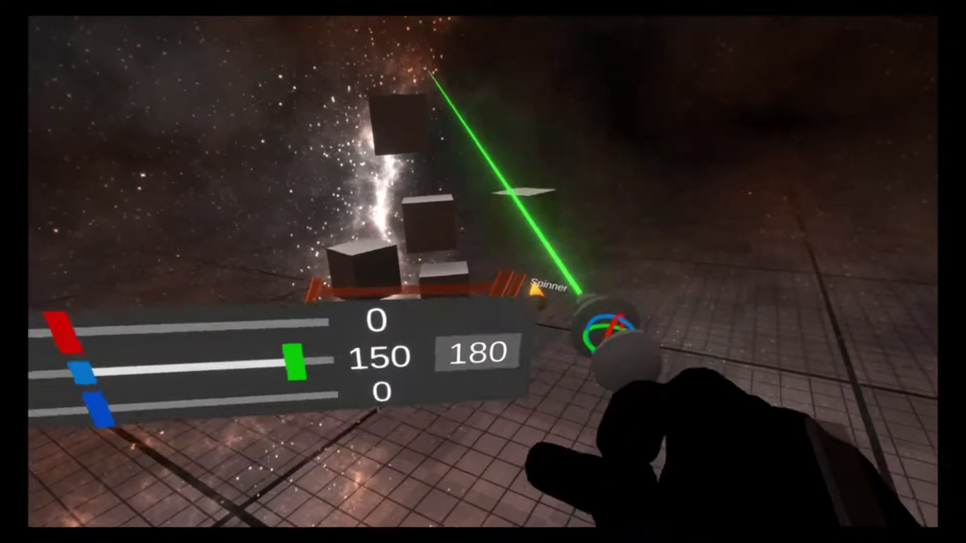